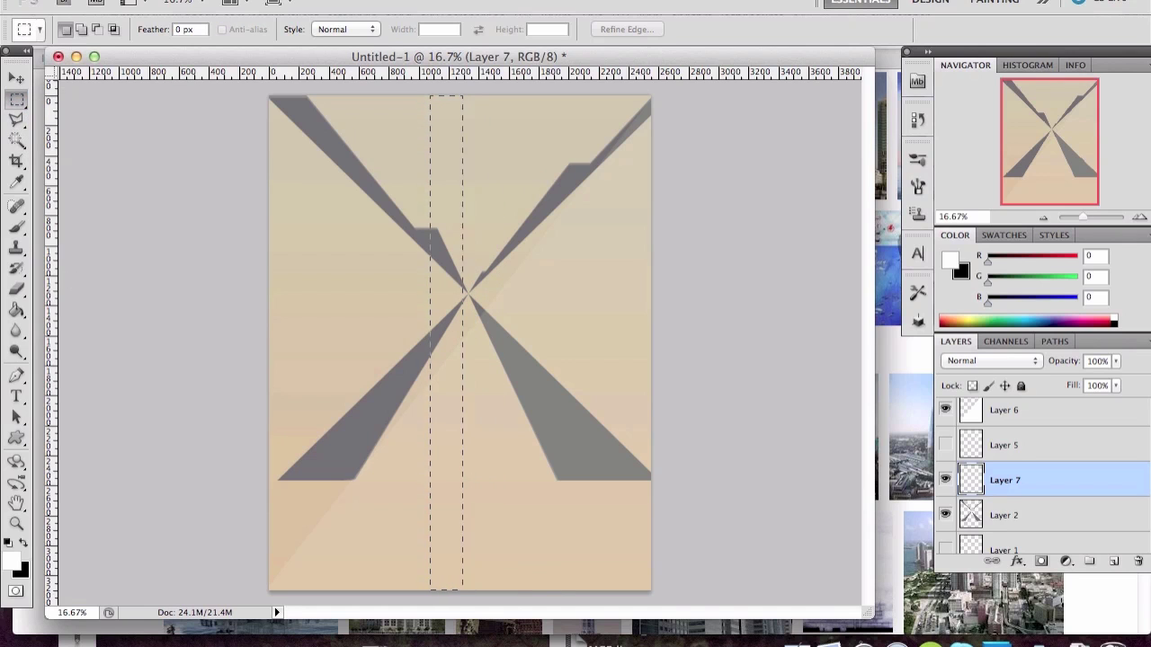
Step: Fill the narrow column selection with bright yellow and deselect
left_click(16, 562)
left_click(776, 337)
left_click(1004, 311)
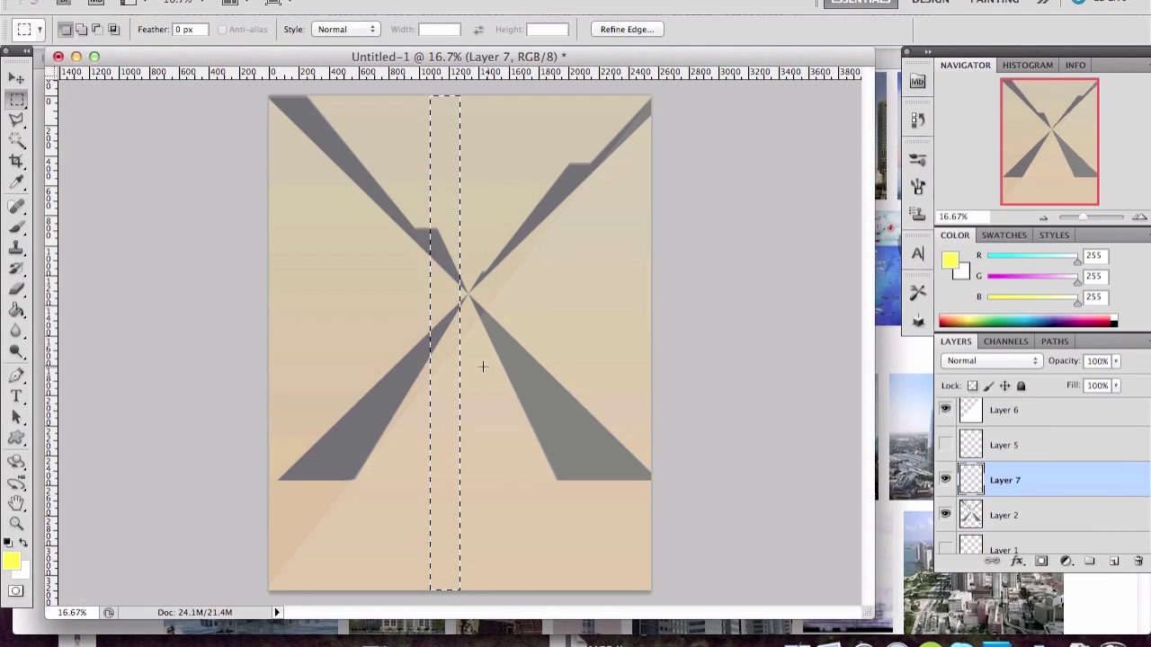
key("g")
left_click(449, 382)
key("ctrl+d")
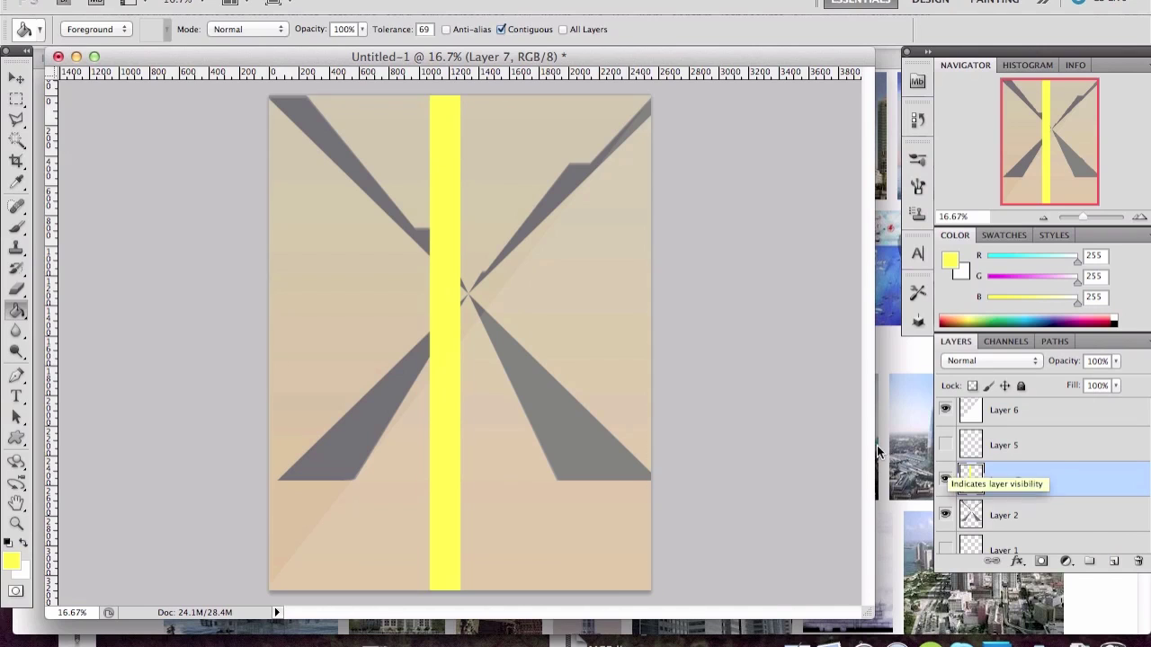
Step: Perspective-transform the yellow column so its top widens into a tapered beam
key("ctrl+t")
right_click(444, 365)
left_click(485, 477)
mouse_move(430, 96)
left_mouse_down()
mouse_move(359, 64)
mouse_move(439, 138)
mouse_move(468, 105)
mouse_move(461, 147)
mouse_move(462, 105)
left_mouse_up()
key("Return")
key("g")
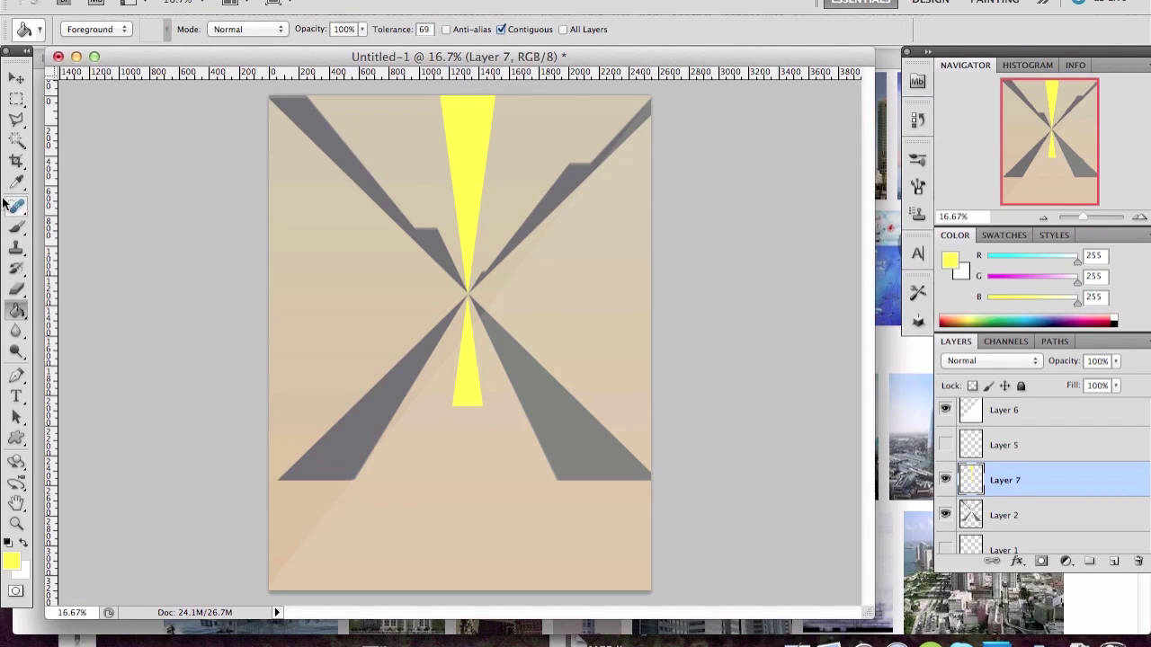
Step: Select a single pixel row across the canvas, then clear the selection
left_click(16, 98)
left_click(80, 128)
left_click(286, 126)
key("ctrl+d")
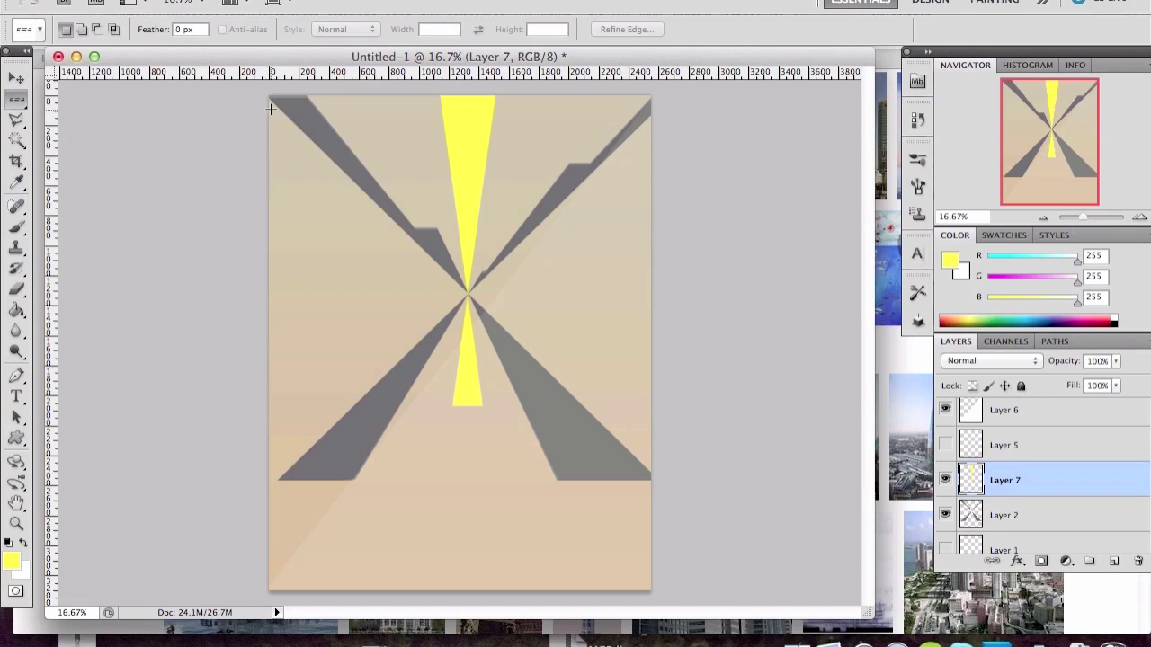
Step: Make Layer 0 active, try single-row selections, and toggle its visibility
key("alt+comma")
left_click(290, 308)
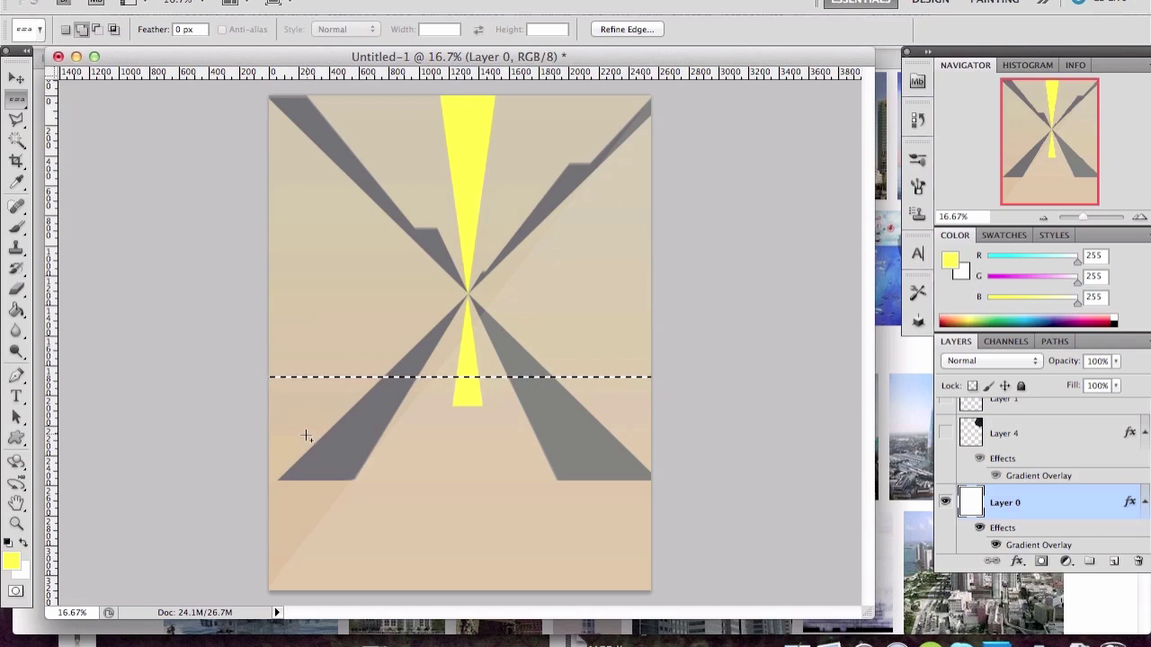
left_click(325, 477)
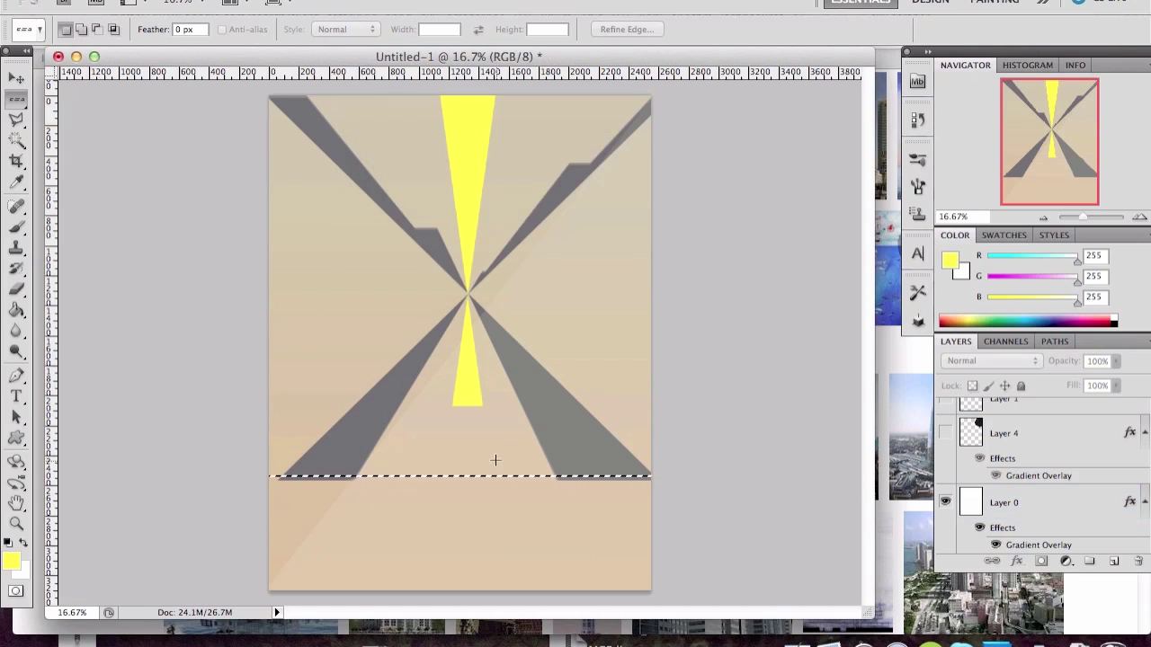
key("ctrl+d")
left_click(944, 503)
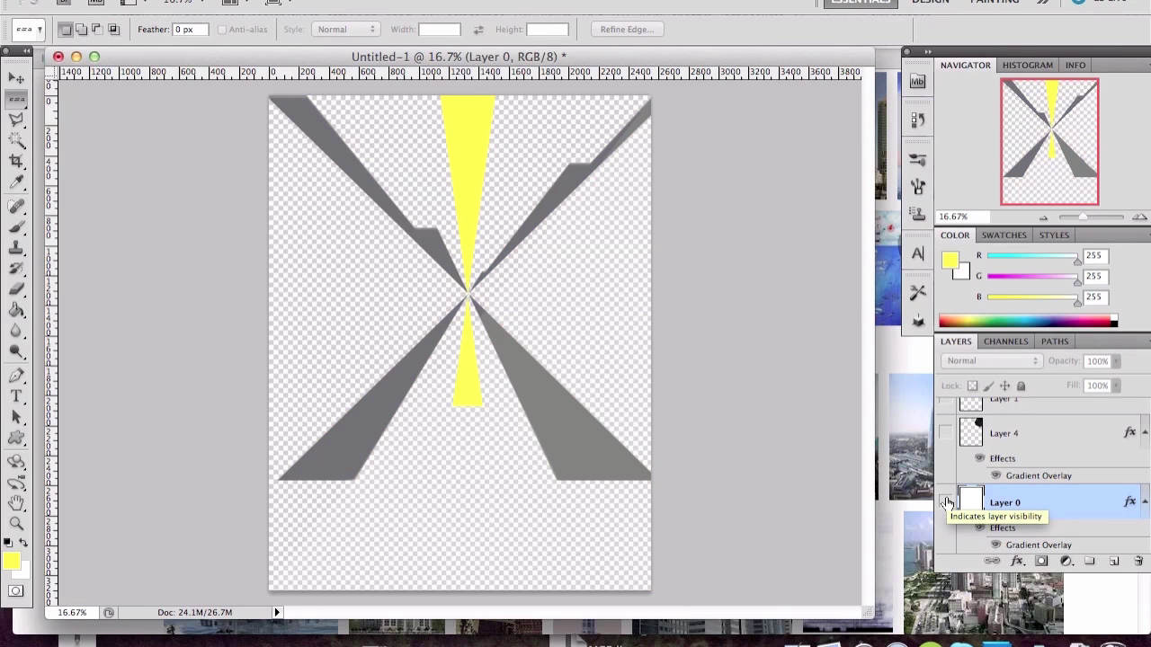
left_click(944, 503)
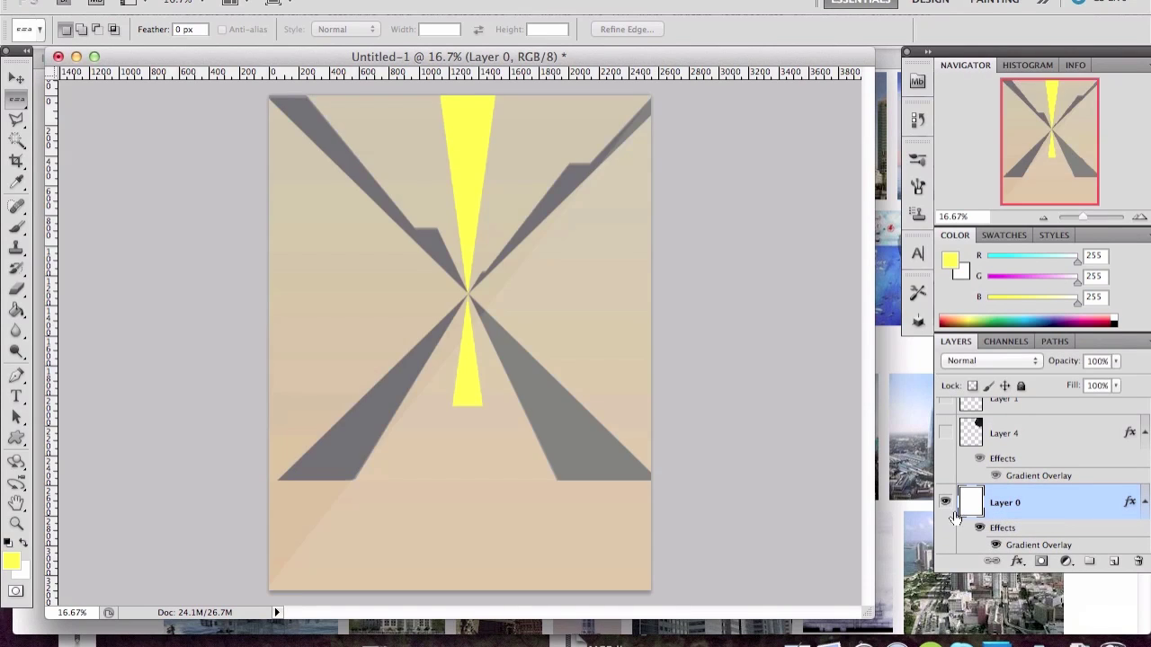
Step: Set both stops of Layer 0's Gradient Overlay to dark greys and apply
double_click(1021, 543)
left_click(504, 326)
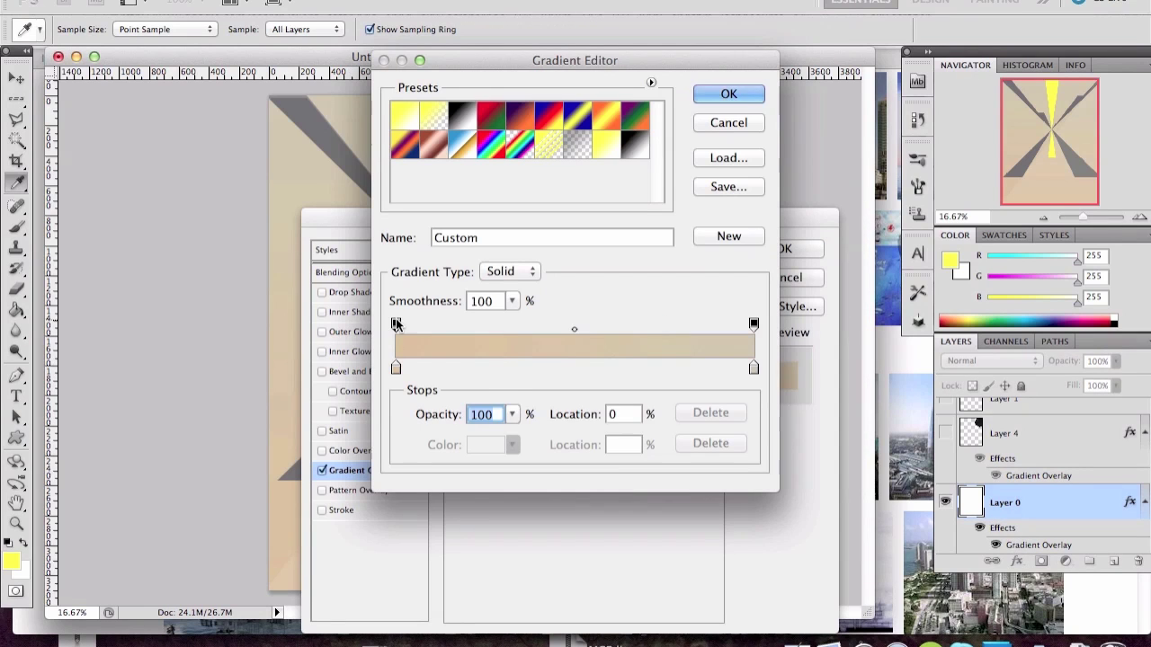
double_click(396, 367)
left_click(589, 500)
left_click(986, 316)
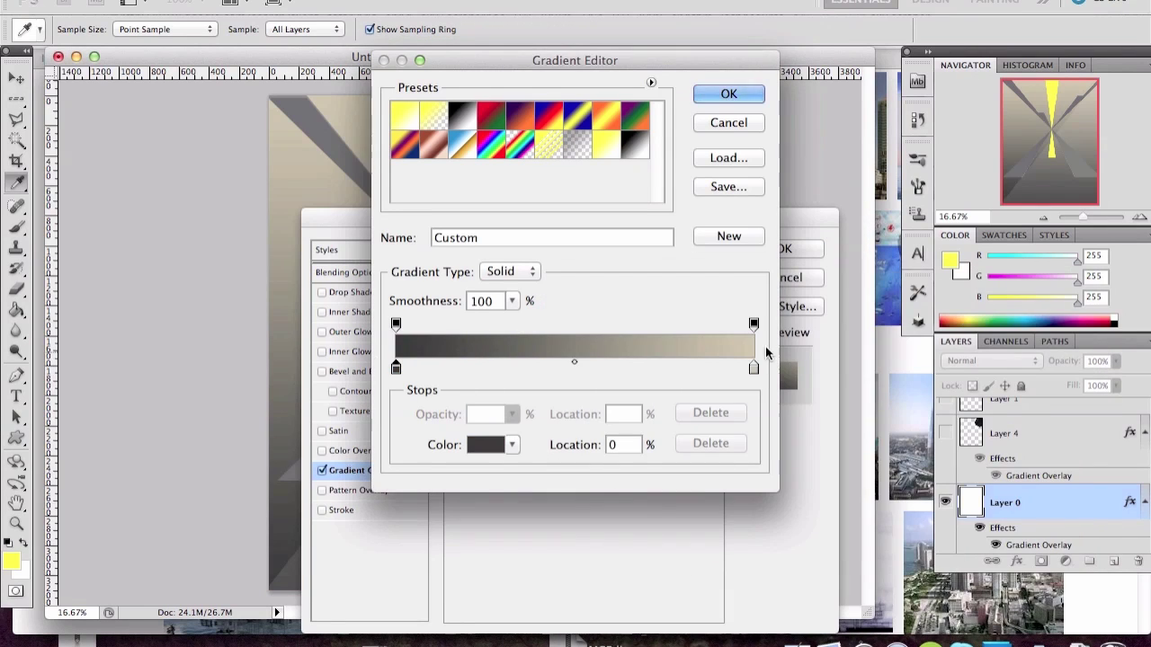
left_click(469, 449)
left_click(602, 548)
left_click(956, 311)
left_click(728, 94)
left_click(785, 248)
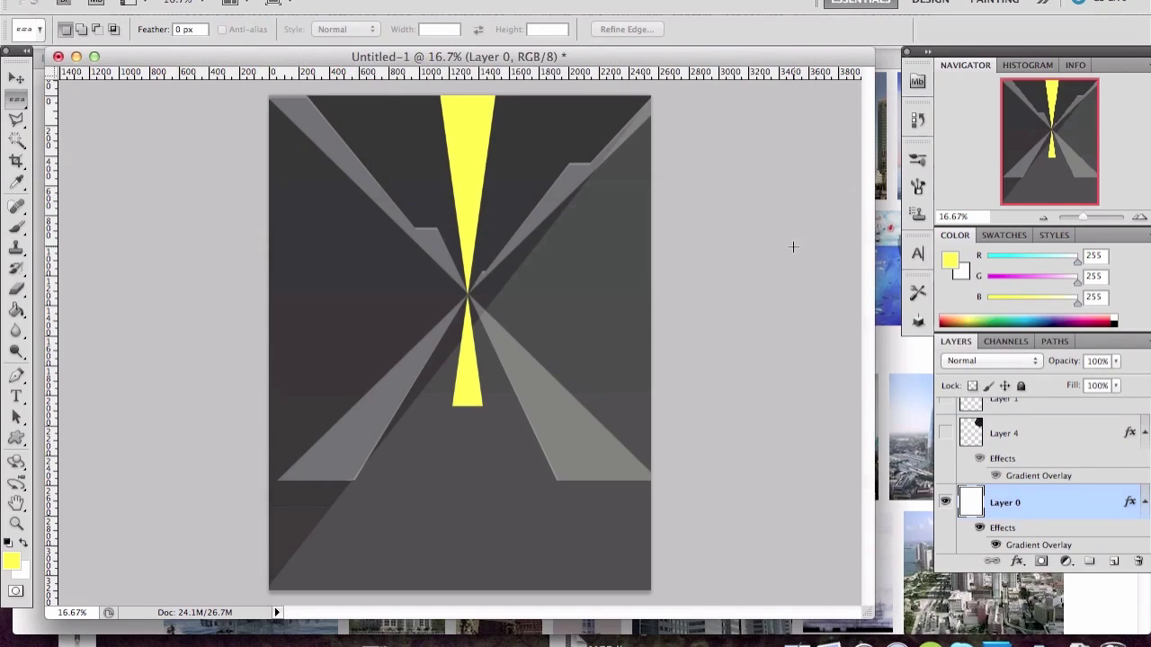
scroll(1051, 440, "up", 5)
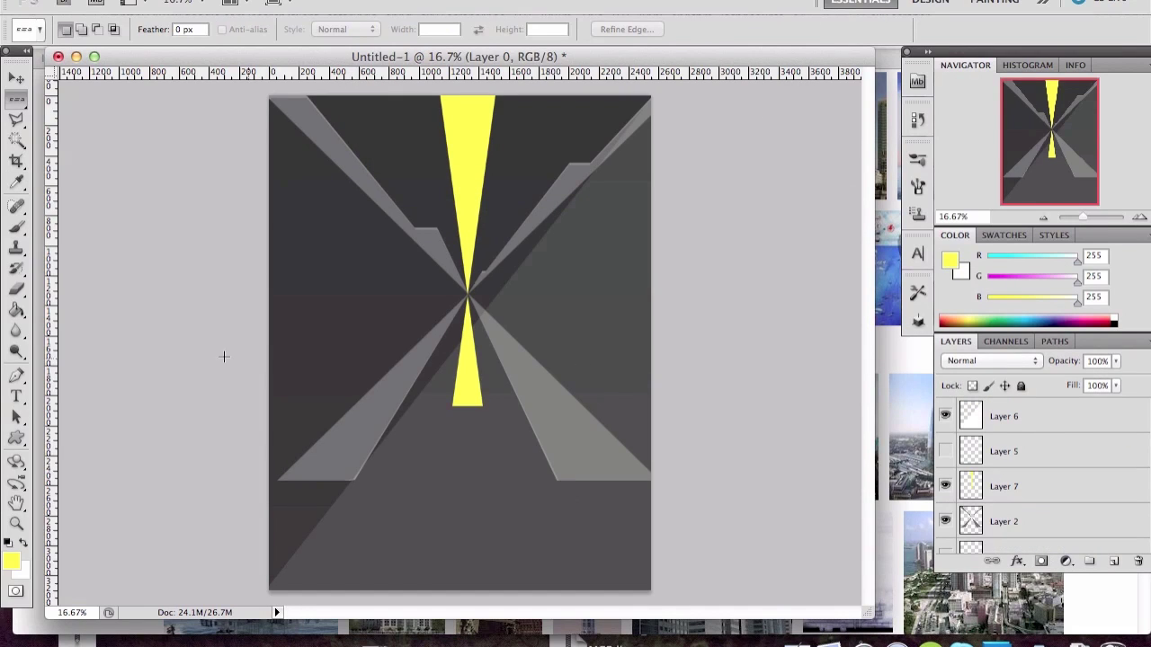
Step: Draw a polygon selection and fill it orange on a new layer
left_click(16, 438)
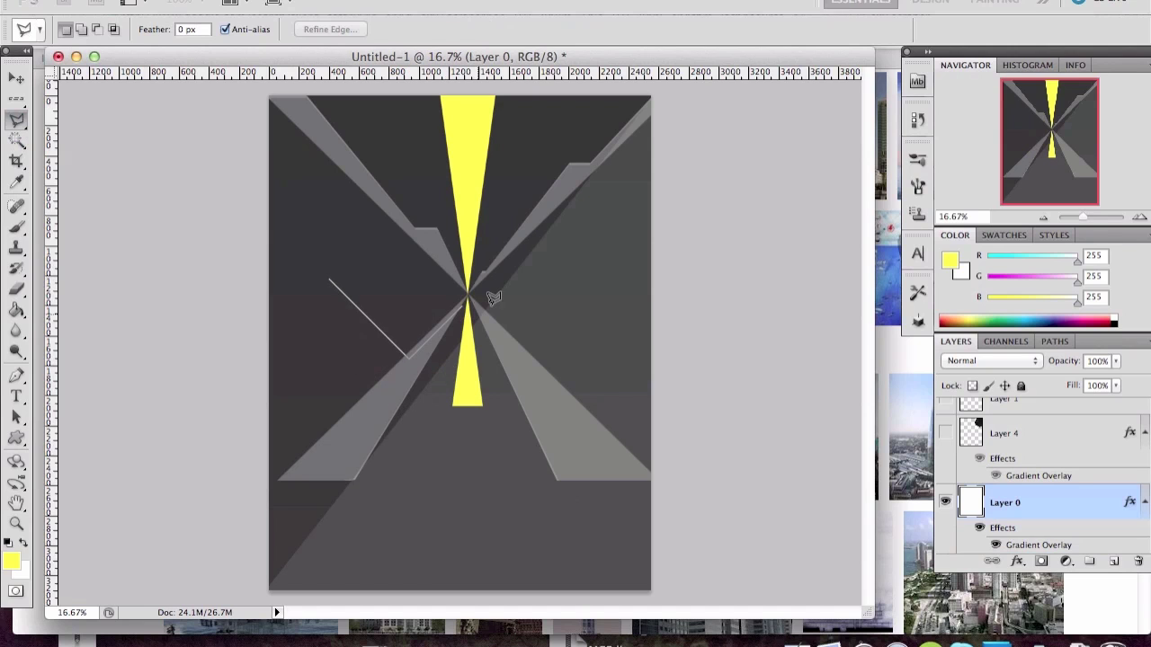
left_click(332, 274)
key("g")
left_click(11, 561)
left_click(830, 537)
left_click(966, 311)
left_click(357, 268)
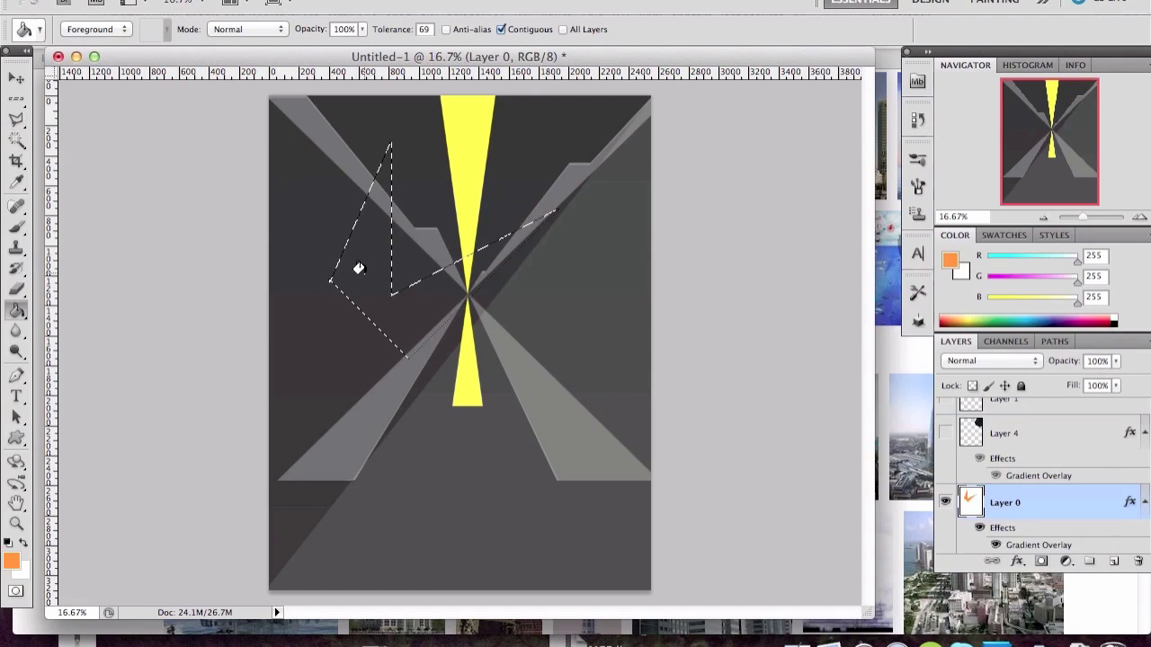
left_click(1115, 562)
left_click(467, 283)
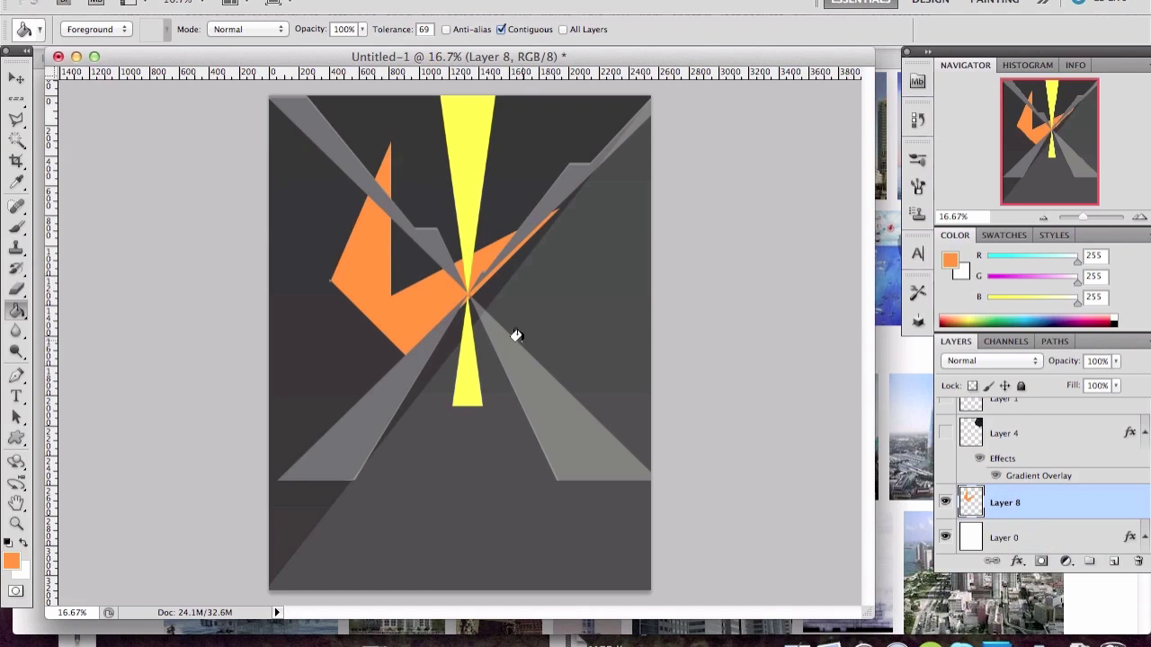
Step: Perspective-transform the orange shape into a thin diagonal streak through the centre
key("ctrl+t")
right_click(385, 262)
left_click(423, 372)
mouse_move(560, 141)
left_mouse_down()
mouse_move(168, 164)
mouse_move(329, 141)
mouse_move(560, 250)
left_mouse_up()
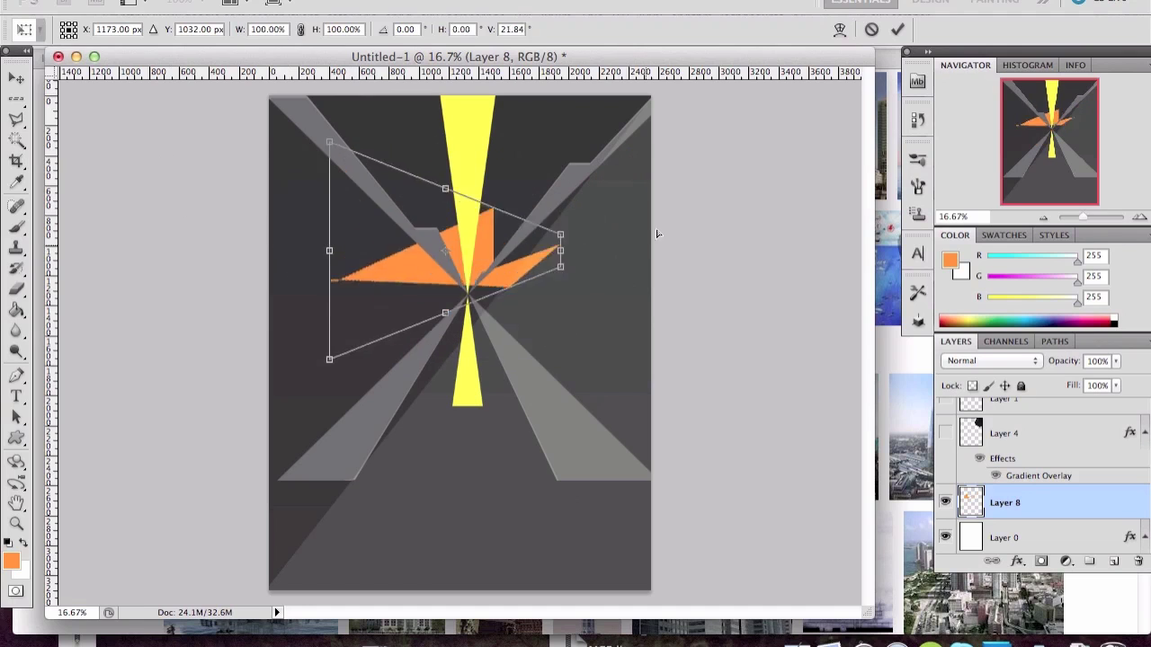
left_click_drag(660, 256, 663, 210)
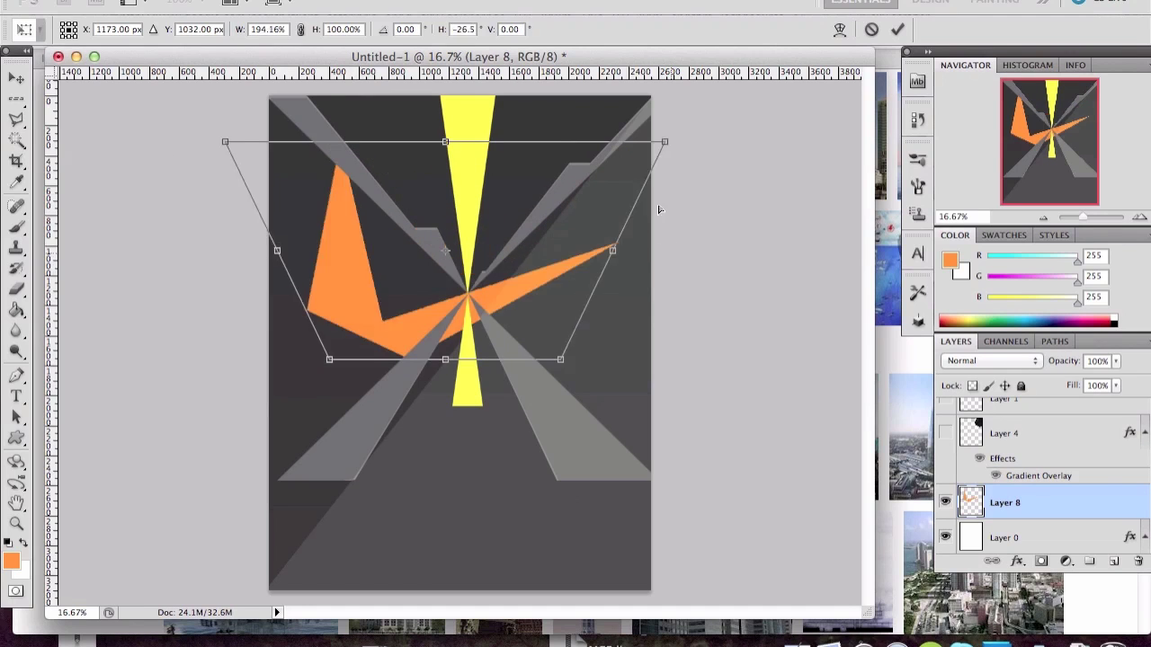
mouse_move(231, 141)
left_mouse_down()
mouse_move(354, 146)
mouse_move(342, 142)
left_mouse_up()
left_click_drag(401, 213, 423, 260)
left_click_drag(576, 409, 467, 402)
left_click_drag(573, 188, 456, 257)
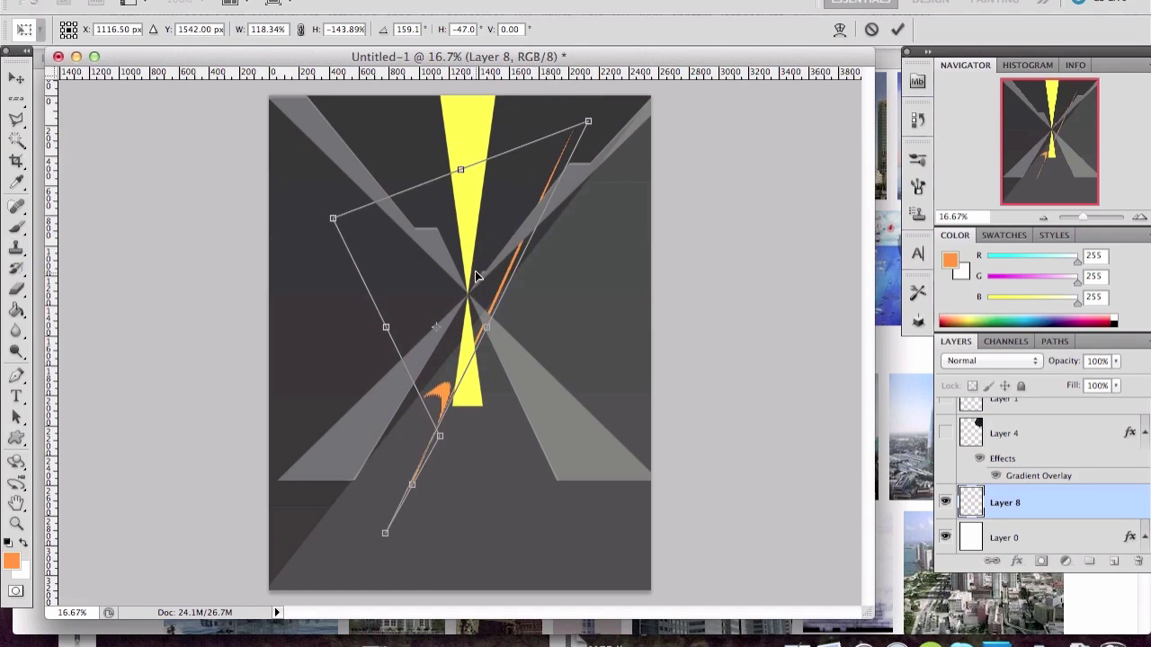
key("Return")
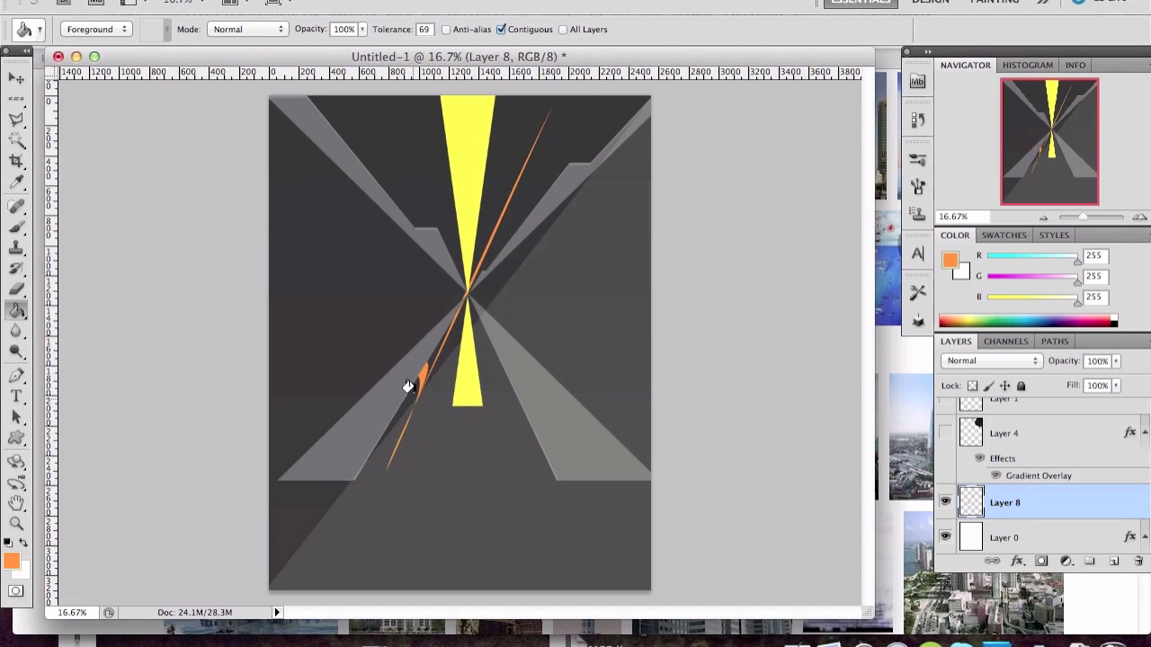
Step: Clean up stray orange fragments around the streak, undoing the last edit
key("m")
left_click_drag(400, 335, 418, 382)
left_click(397, 367)
key("l")
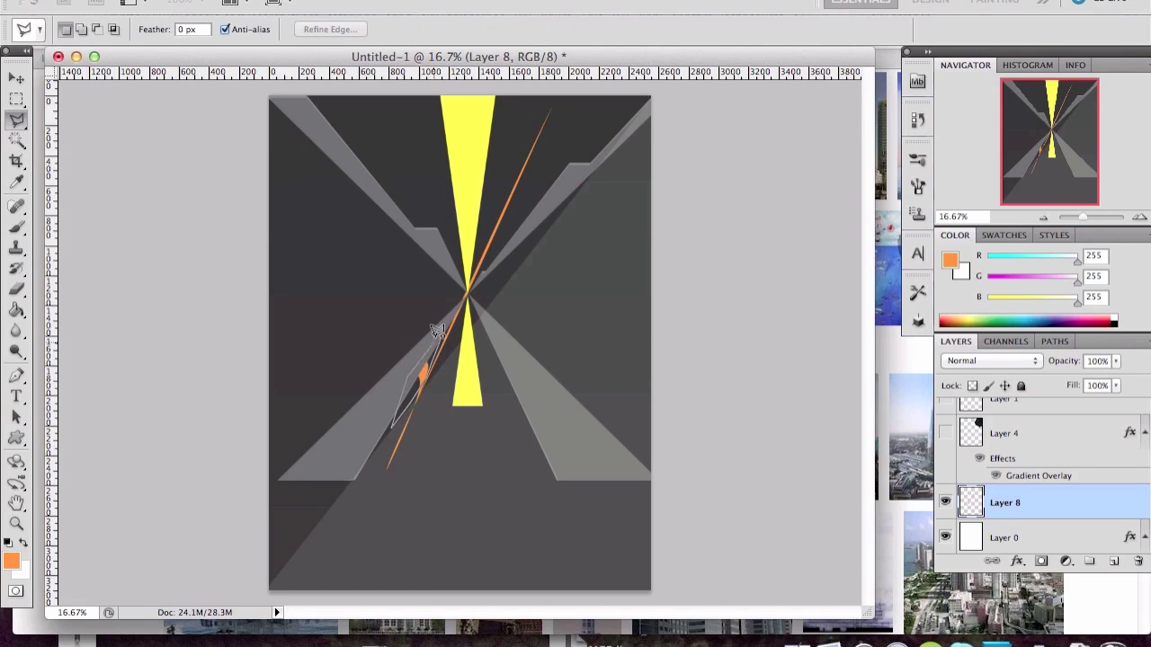
left_click(387, 422)
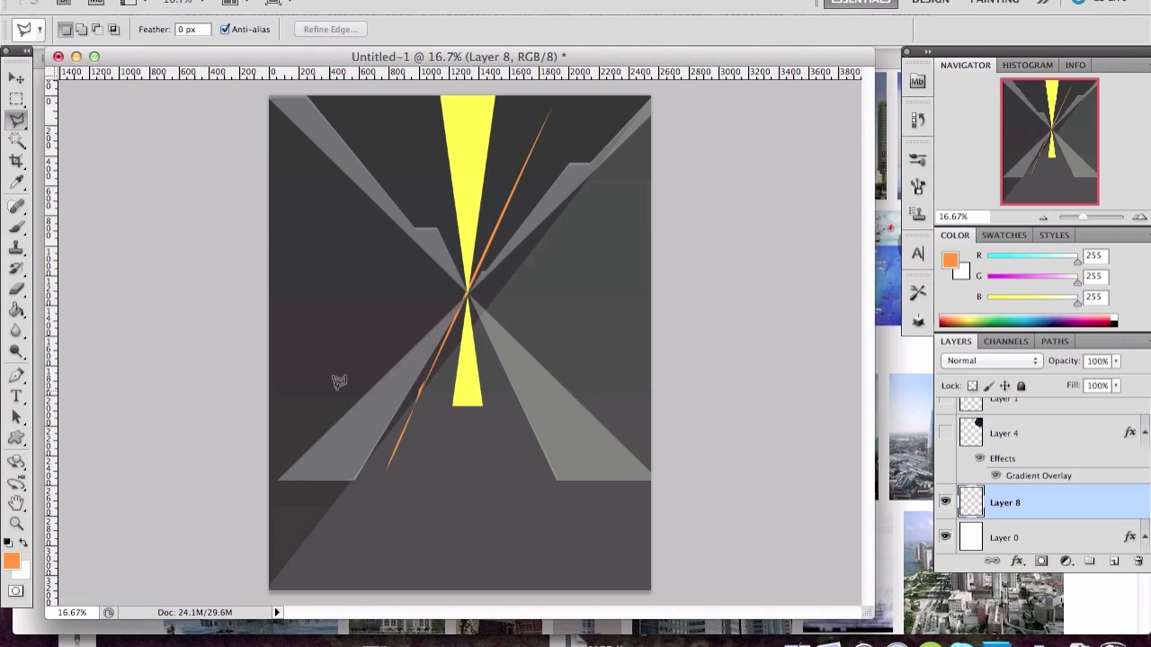
left_click(402, 382)
key("ctrl+alt+z")
key("ctrl+alt+z")
key("ctrl+alt+z")
Step: Select a large circle over the poster's centre and fill it orange
left_click(16, 119)
left_click(15, 81)
left_click_drag(15, 97, 99, 112)
left_click_drag(465, 294, 647, 475)
key("g")
left_click(444, 342)
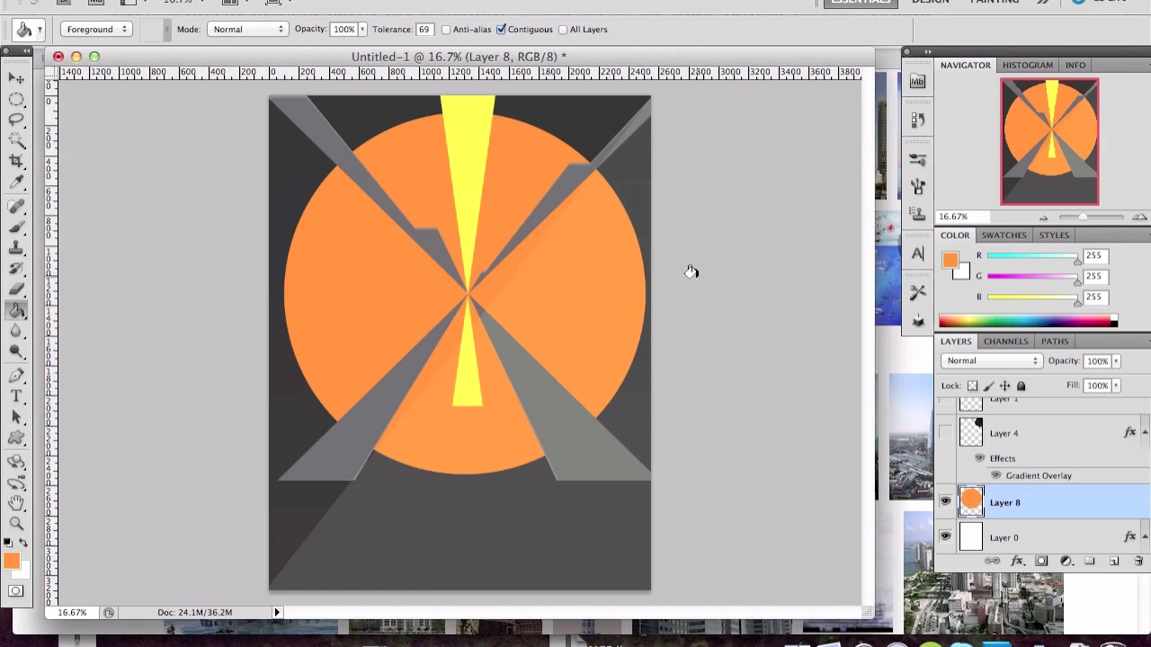
Step: Perspective-transform the orange circle into a teardrop tapering up along the beam
key("ctrl+t")
right_click(514, 315)
left_click(540, 373)
mouse_move(635, 306)
left_mouse_down()
mouse_move(645, 89)
mouse_move(504, 114)
left_mouse_up()
left_click_drag(639, 457, 648, 465)
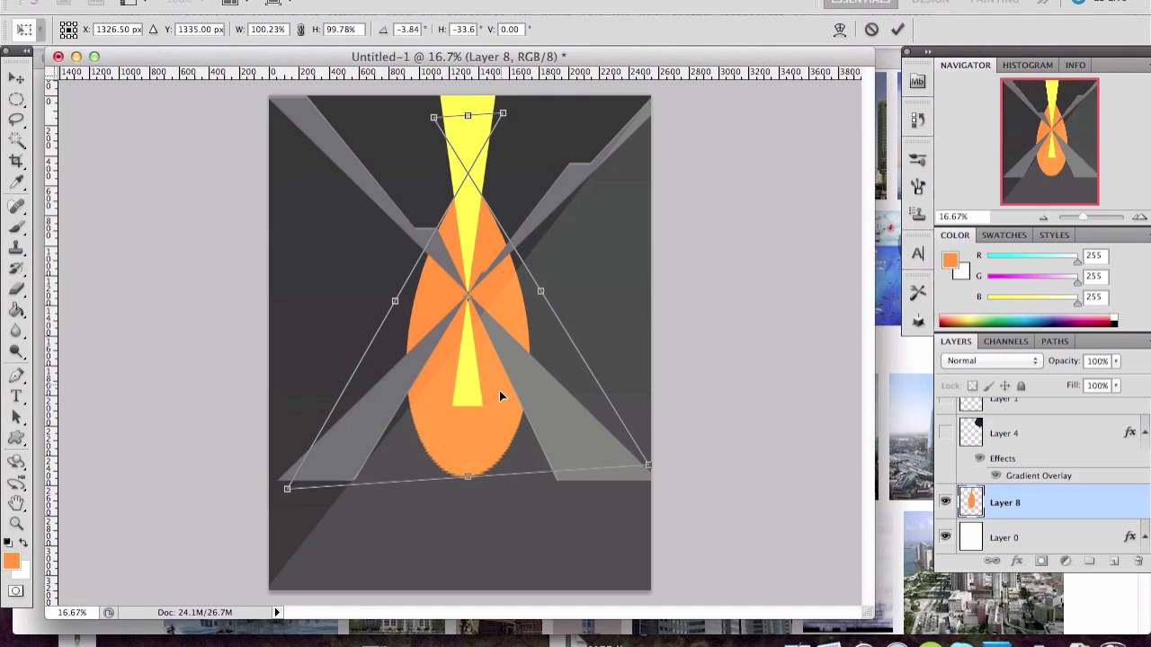
left_click_drag(433, 117, 423, 110)
key("Return")
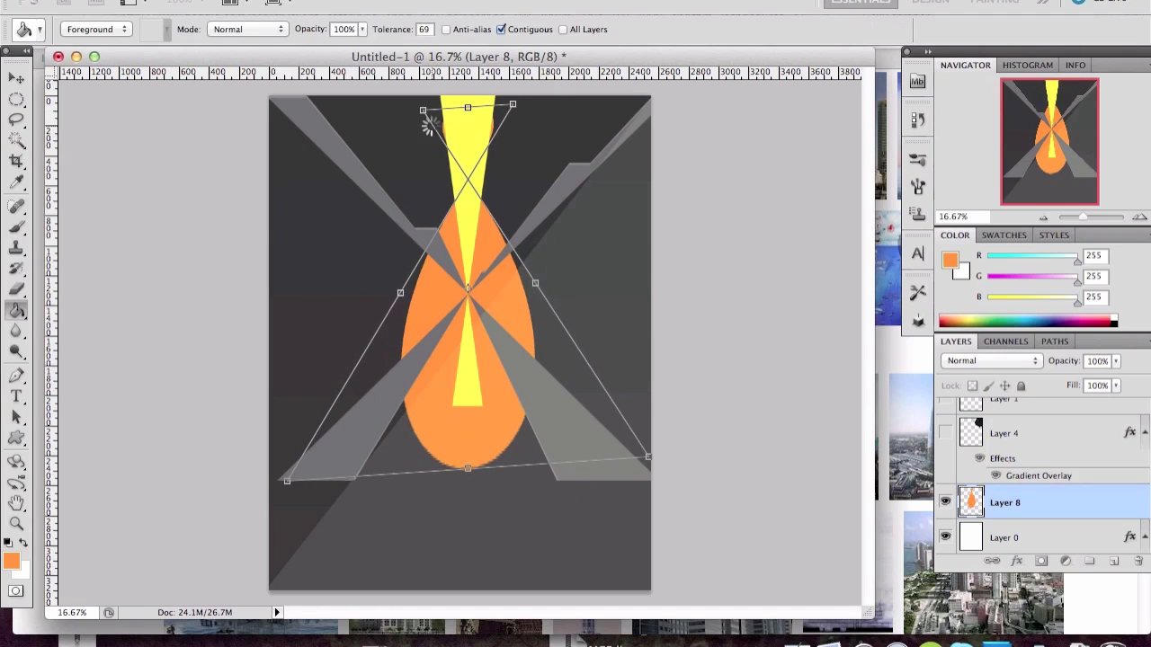
Step: Check the teardrop's bounds with Free Transform and cancel without changes
key("m")
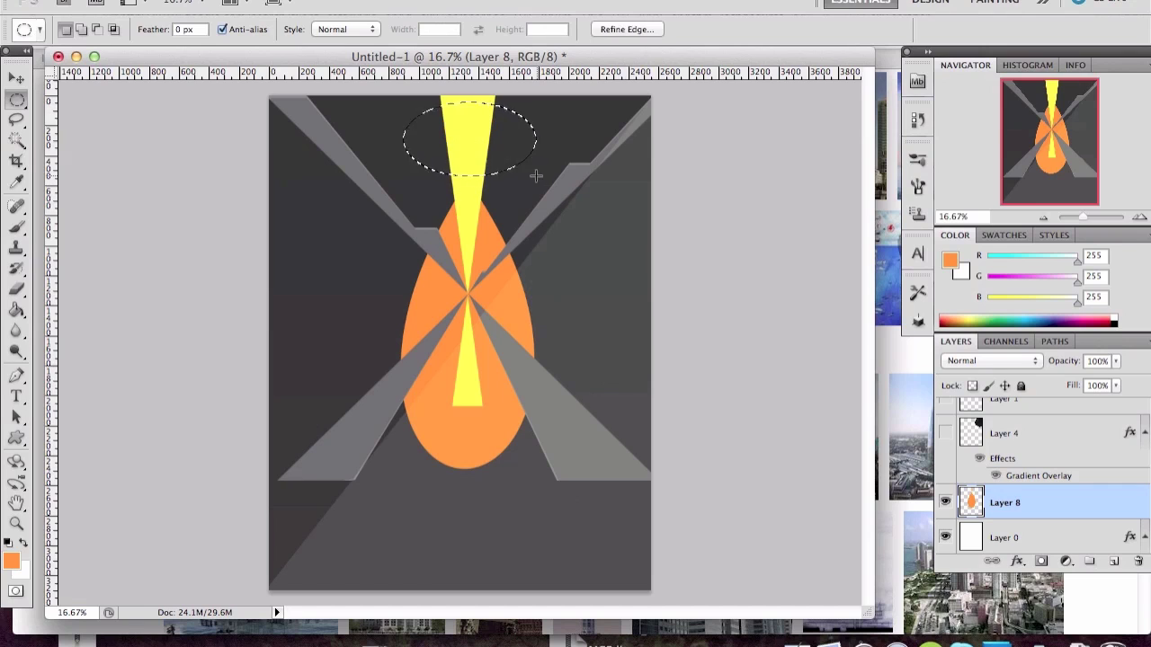
key("ctrl+t")
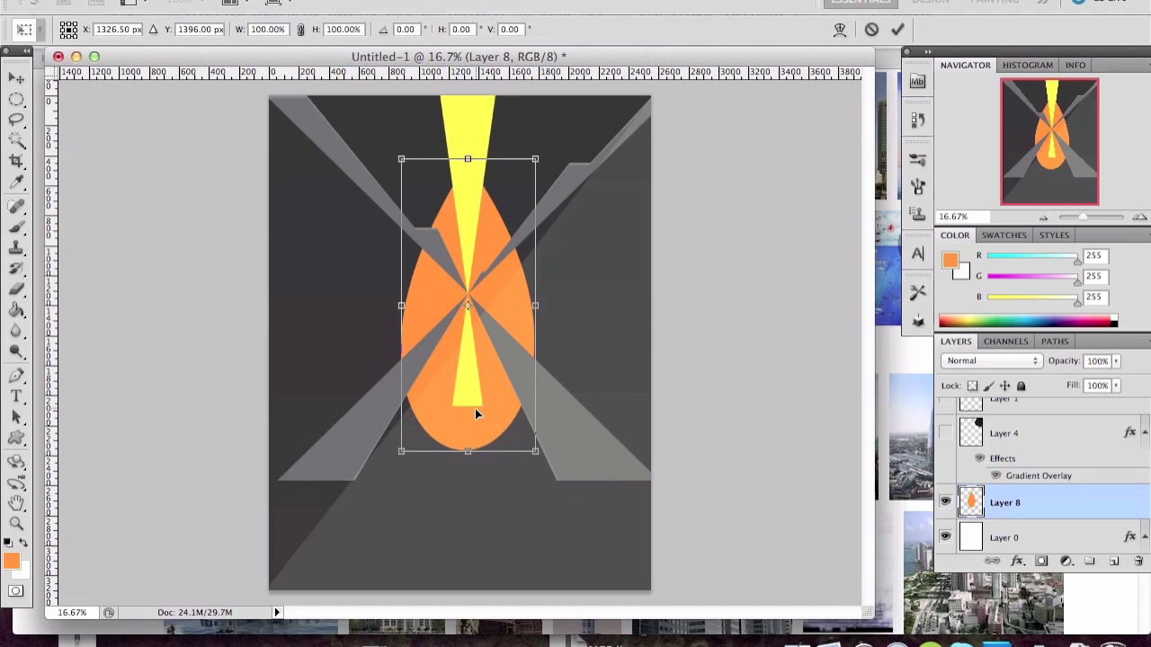
key("Escape")
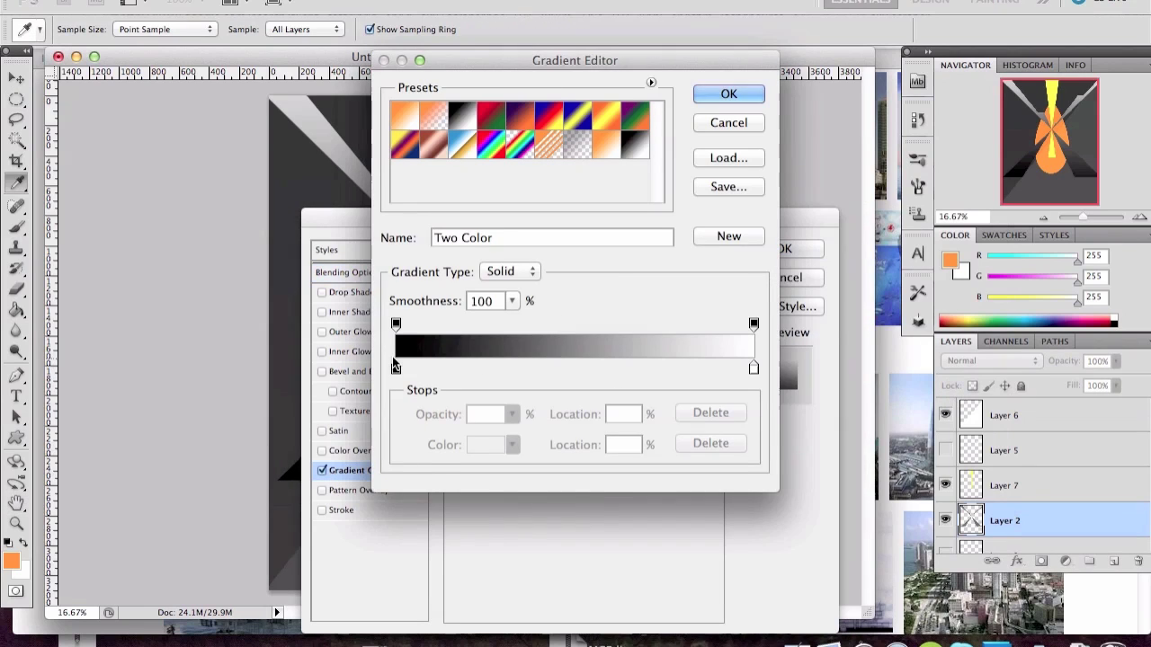
Step: Set both gradient stops of the stripes' overlay to light green
left_click(484, 445)
left_click(763, 440)
left_click(968, 311)
double_click(753, 368)
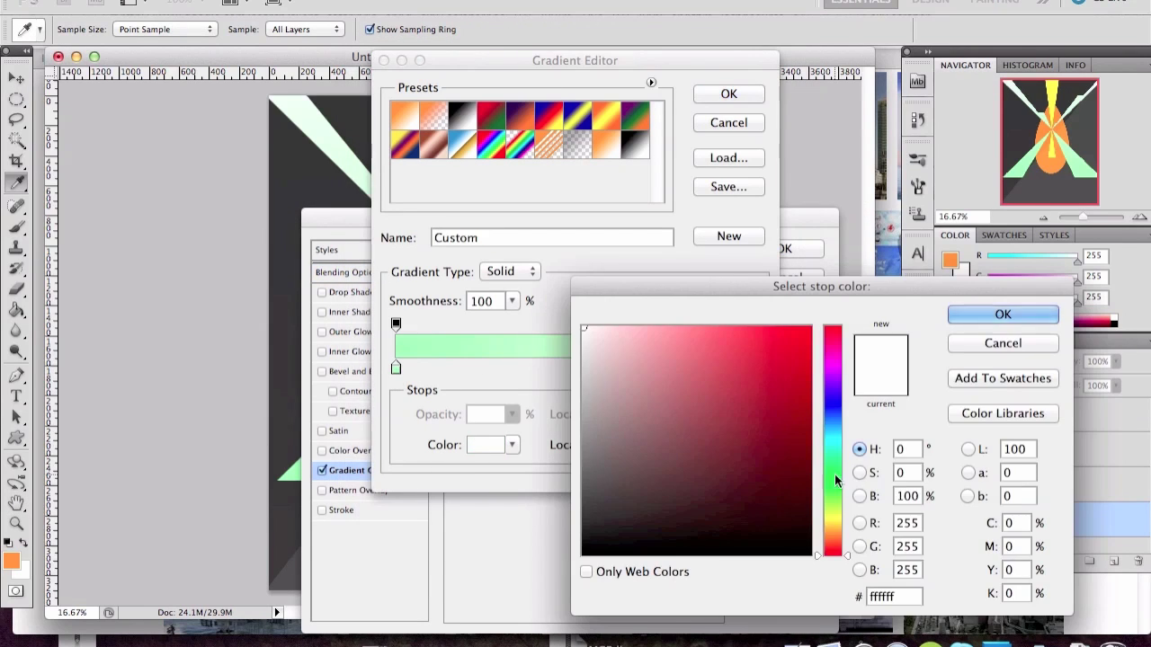
left_click(450, 346)
left_click(968, 311)
Step: Apply the solid green overlay and draw a large cyan polygon across the poster
key("Return")
left_click(774, 246)
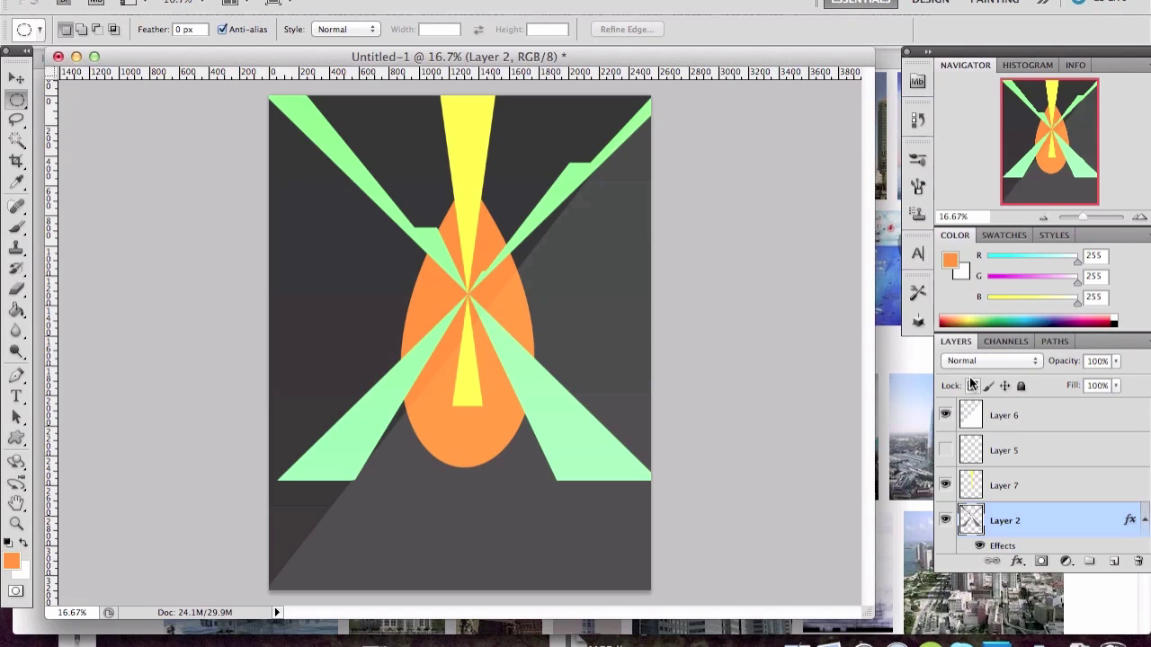
left_click_drag(16, 438, 90, 495)
left_click_drag(345, 508, 384, 508)
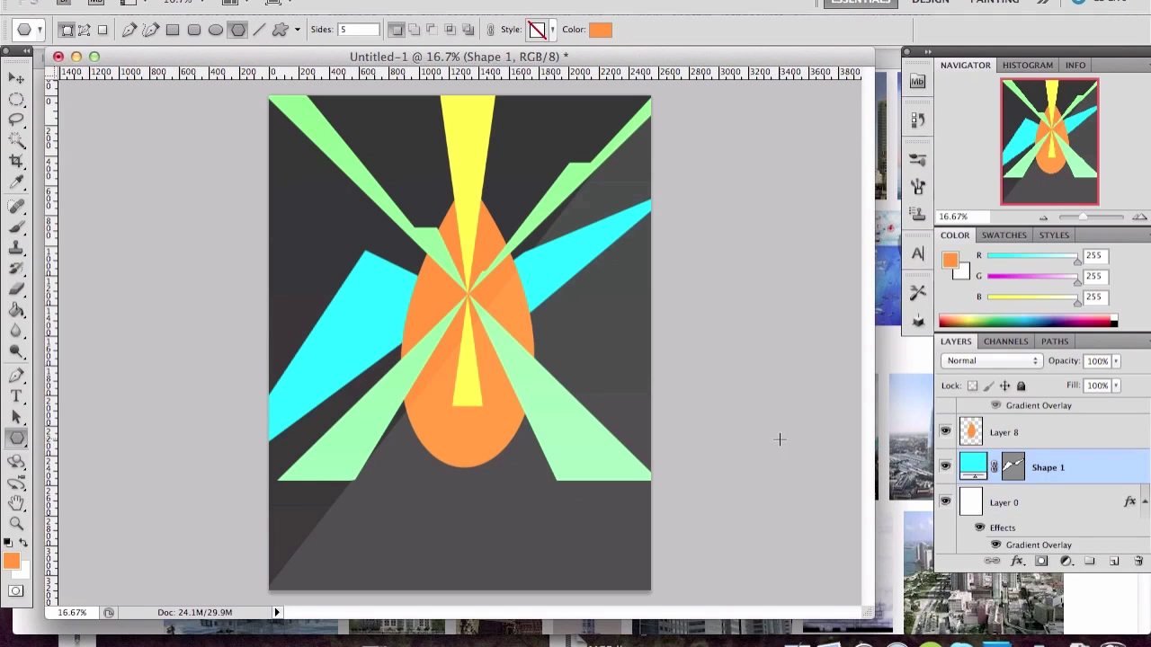
Step: Duplicate the cyan polygon, shrink the copy to about 85%, and fill it teal #5cabb2
key("m")
key("ctrl+j")
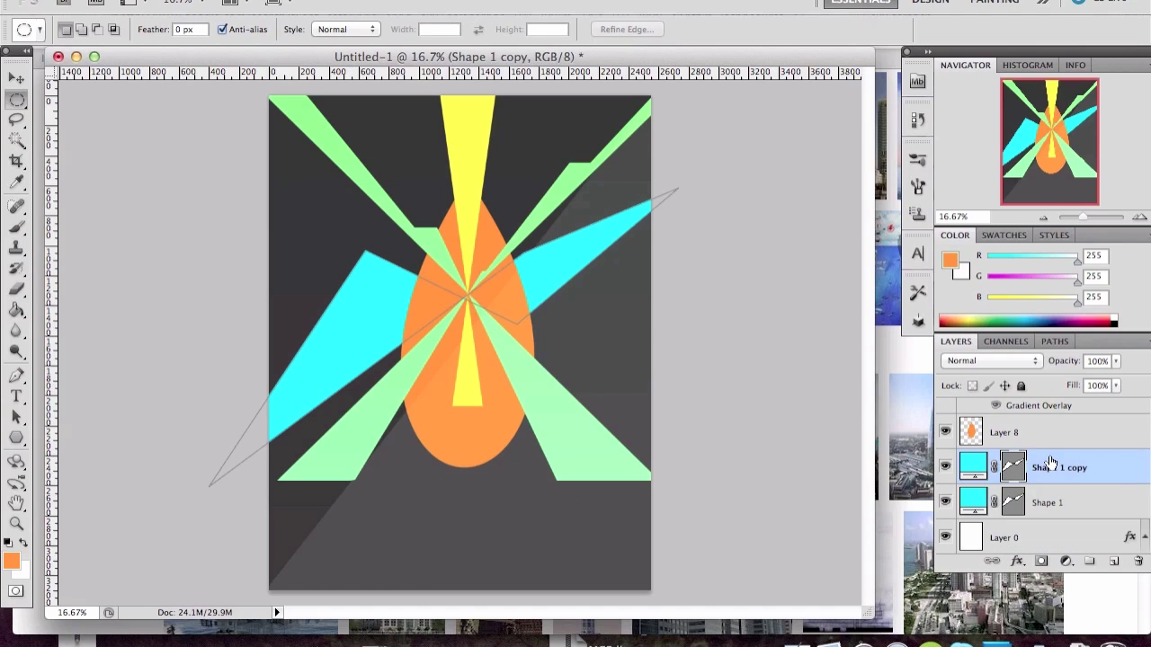
key("ctrl+t")
left_click_drag(674, 189, 628, 228)
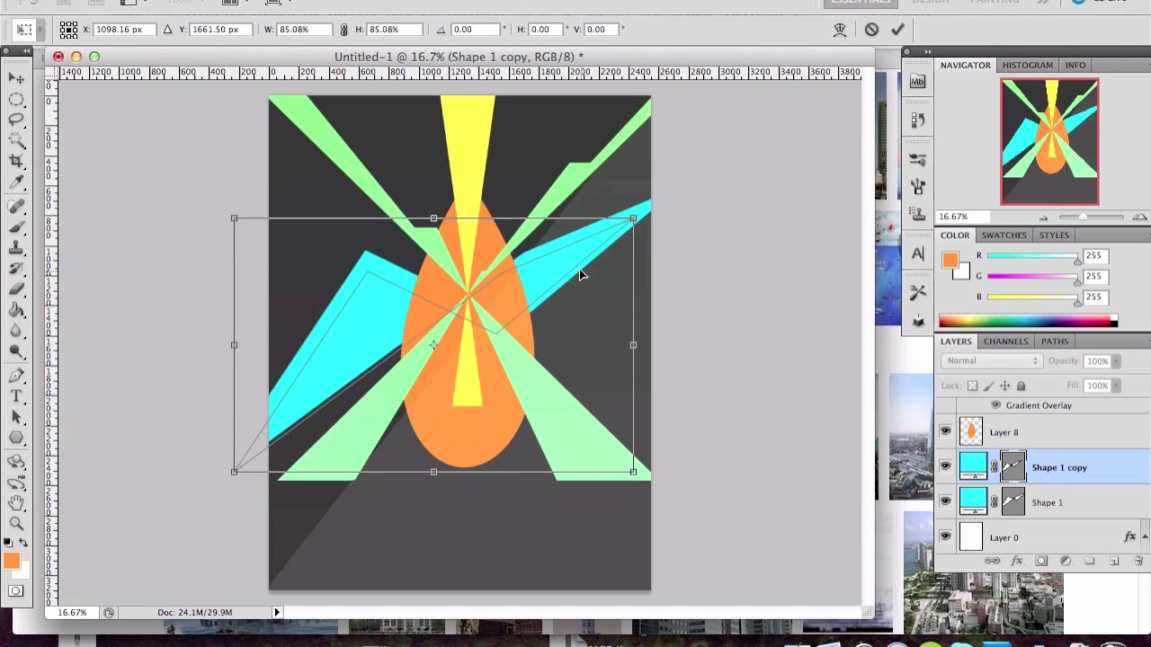
key("Return")
double_click(973, 467)
left_click(697, 388)
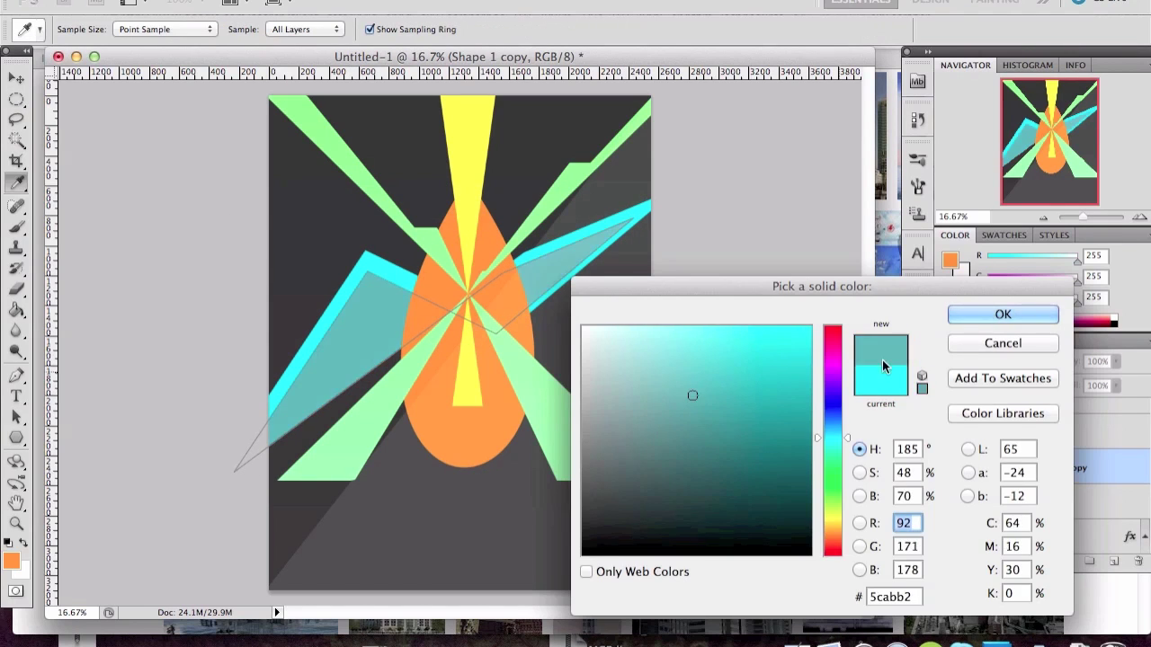
left_click(1002, 314)
Step: Select the green stripes layer and slightly resize it from a corner
left_click(1052, 437)
scroll(1022, 483, "down", 2)
scroll(1023, 483, "down", 2)
left_click(998, 503)
key("ctrl+t")
left_click_drag(781, 483, 781, 479)
key("Return")
Step: Duplicate the green stripes and rotate the copy about 45°
key("m")
key("ctrl+t")
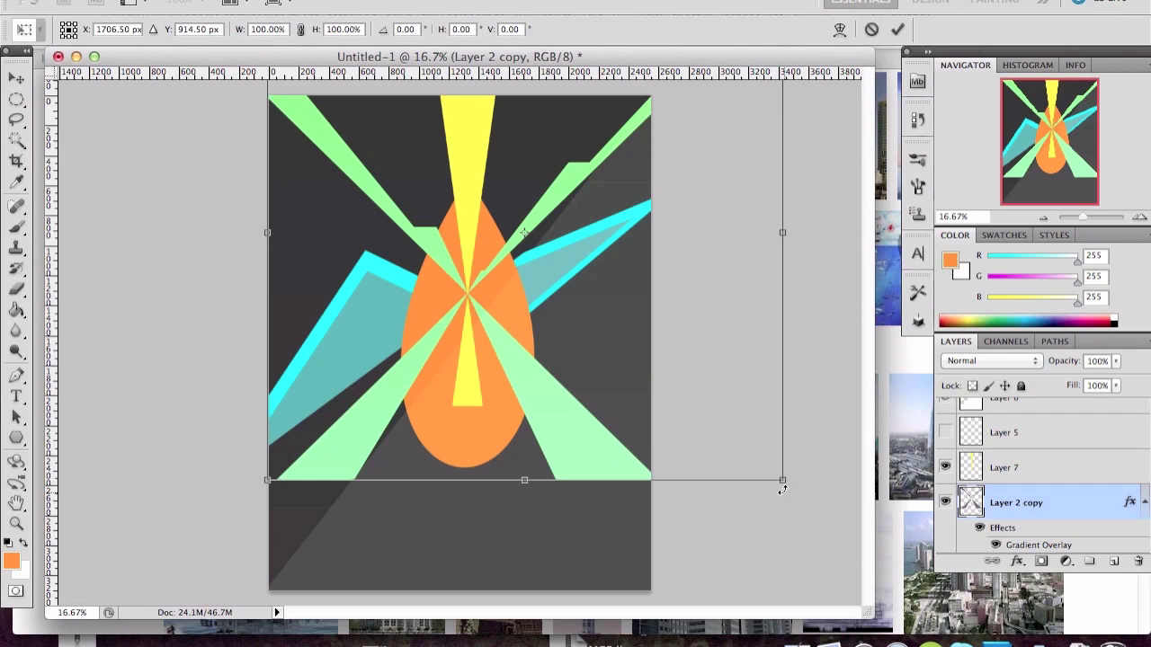
mouse_move(679, 407)
left_mouse_down()
mouse_move(550, 439)
mouse_move(626, 349)
mouse_move(694, 596)
mouse_move(773, 511)
mouse_move(755, 453)
left_mouse_up()
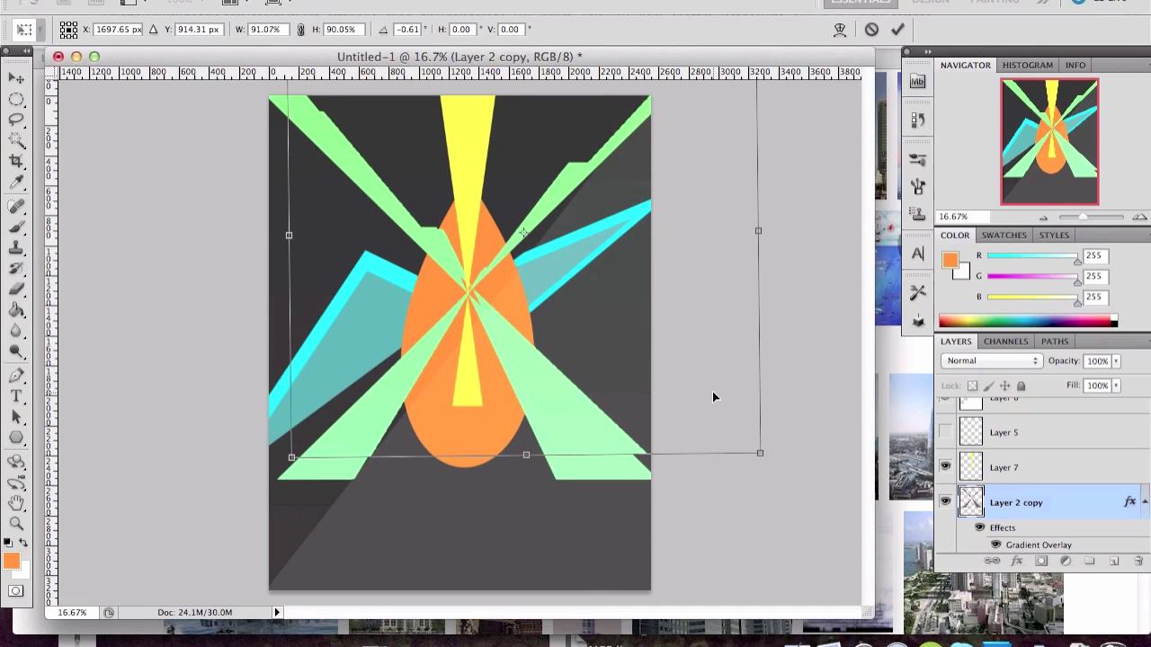
Step: Cancel the rotation, then shrink the stripes copy slightly and nudge it up-left
key("Escape")
key("ctrl+t")
left_click_drag(783, 477, 751, 468)
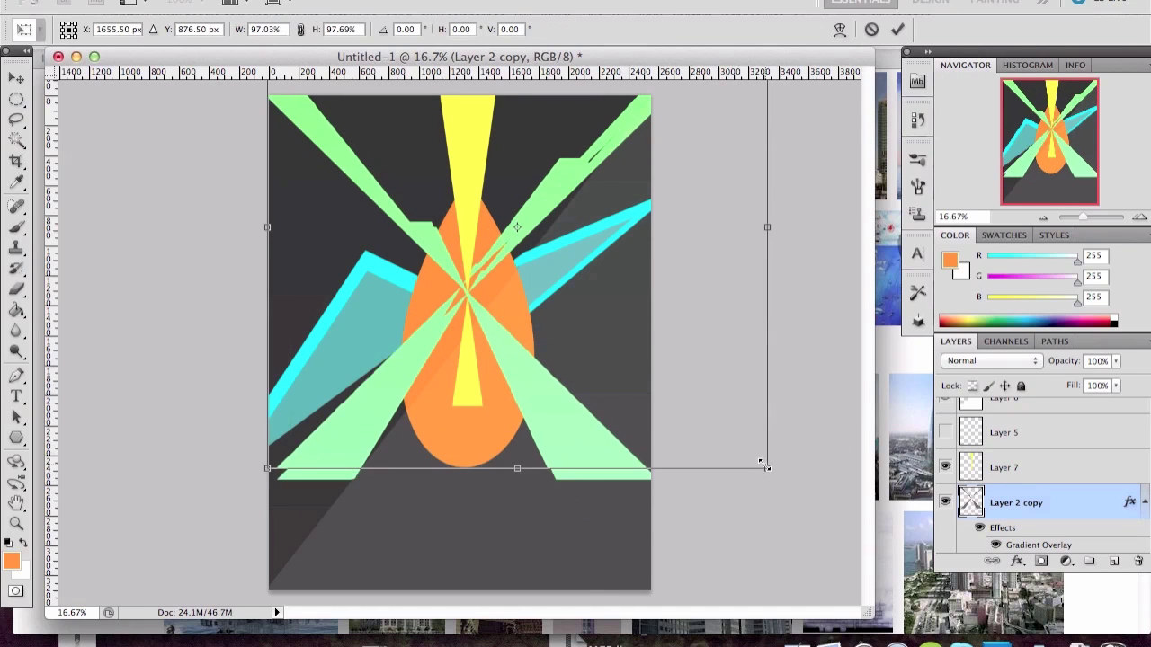
left_click_drag(625, 357, 629, 350)
key("Return")
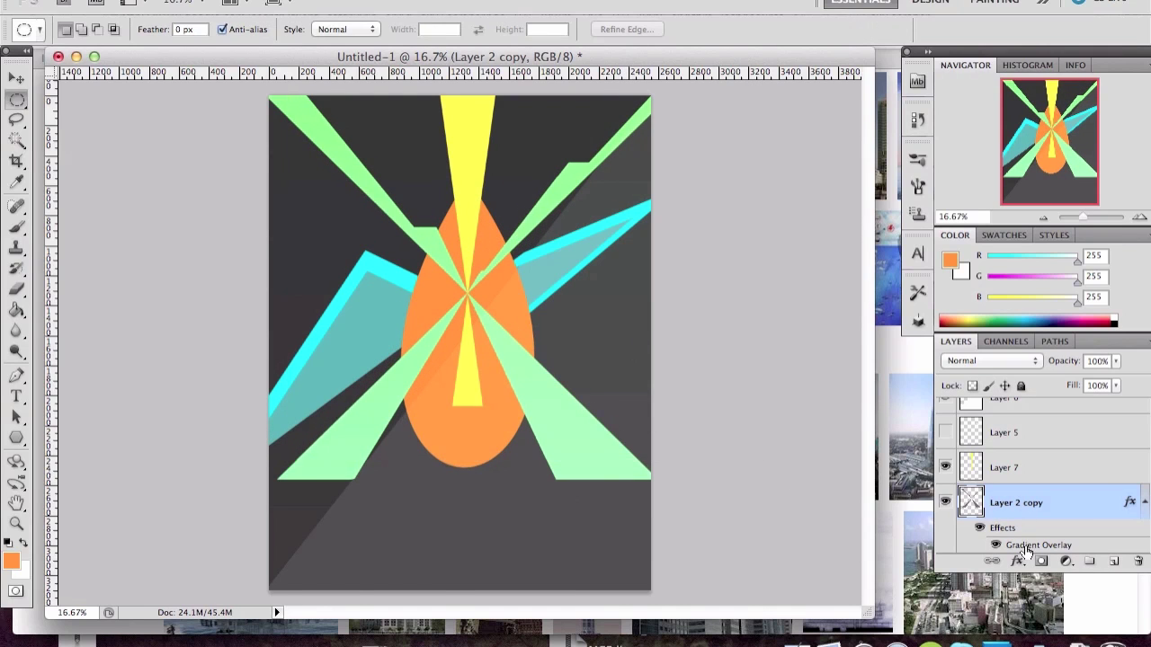
Step: Add a strong green Color Overlay to the stripes copy
double_click(1026, 544)
left_click(357, 450)
left_click(637, 278)
left_click(575, 171)
mouse_move(686, 331)
left_mouse_down()
mouse_move(745, 378)
mouse_move(758, 354)
left_mouse_up()
key("Return")
left_click(818, 247)
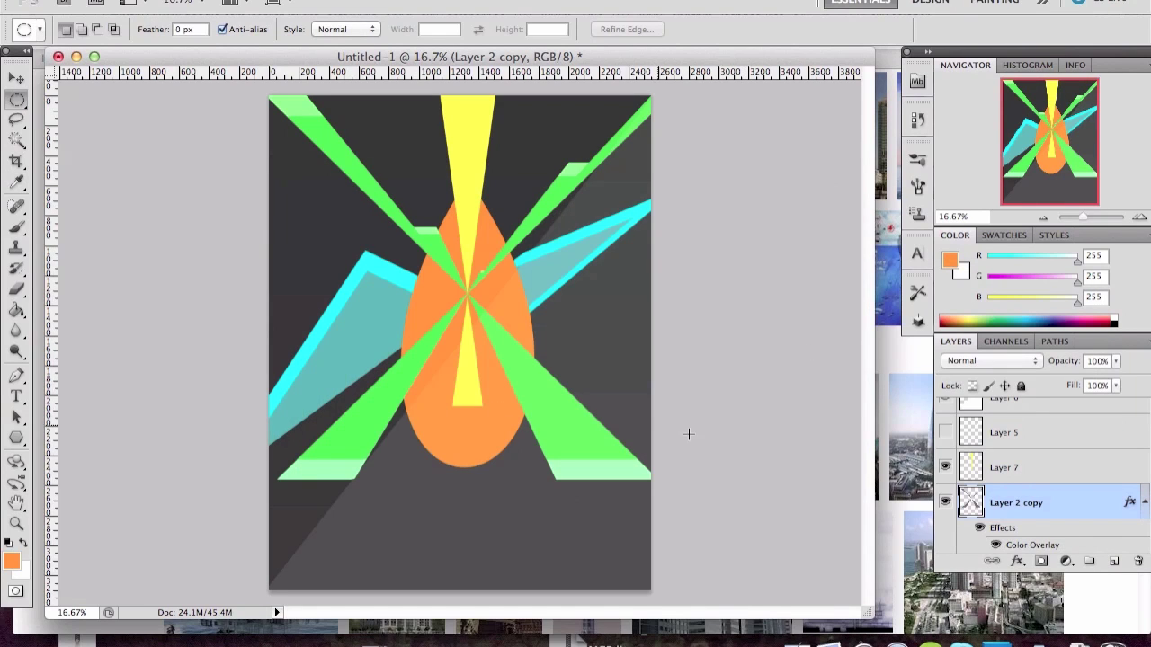
Step: Change the stripes copy's Color Overlay to pale green #d0e5cb
double_click(1026, 544)
left_click(637, 277)
left_click_drag(707, 359, 606, 348)
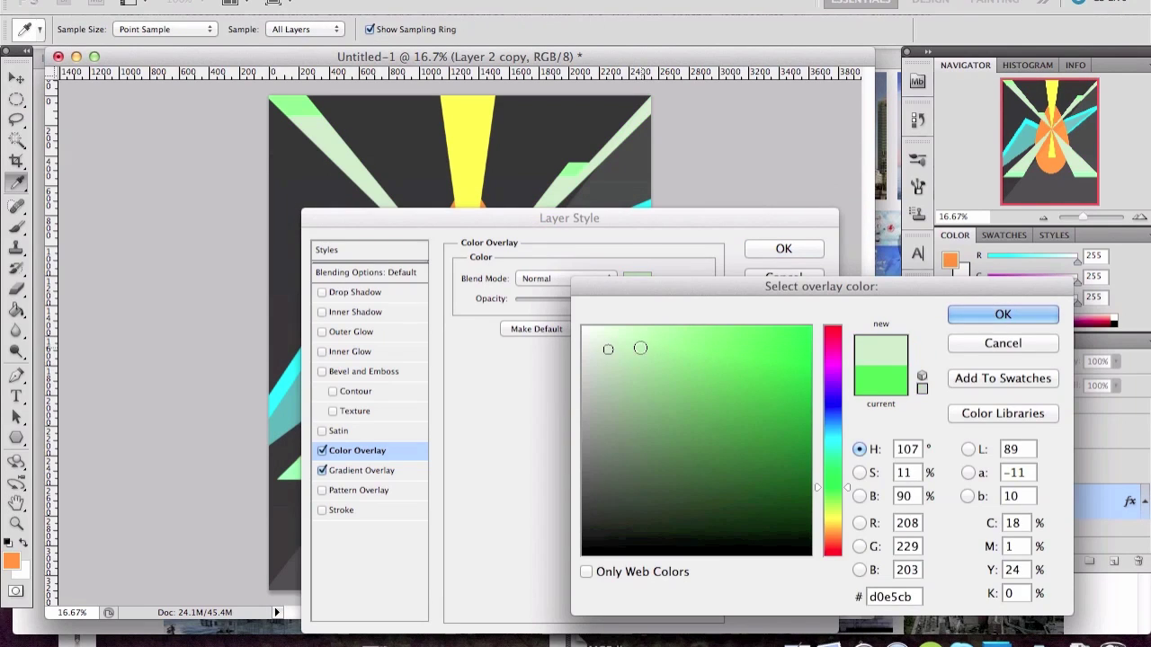
key("Return")
left_click(818, 251)
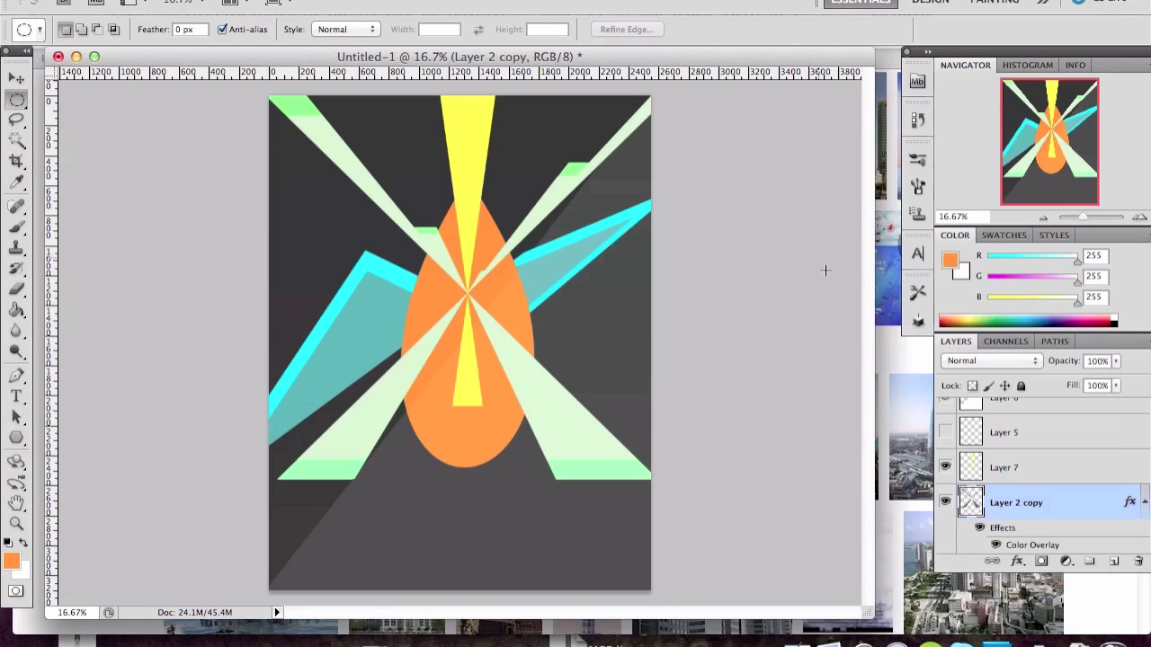
scroll(1022, 436, "down", 3)
left_click(1005, 536)
Step: Duplicate the orange teardrop as Layer 8 copy and scale it down to about 79%
key("ctrl+t")
key("Escape")
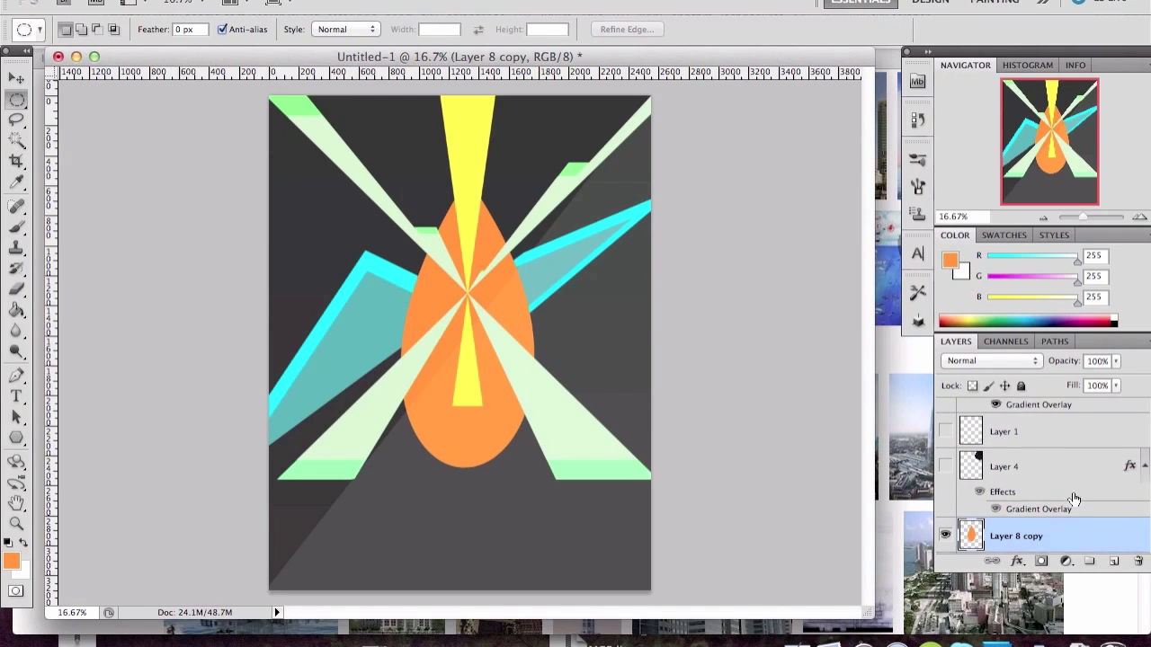
key("ctrl+t")
left_click_drag(540, 172, 524, 219)
key("Return")
Step: Give Layer 8 copy a light-orange #fdc564 Color Overlay so it nests inside the original
right_click(1034, 503)
left_click(899, 234)
left_click(322, 450)
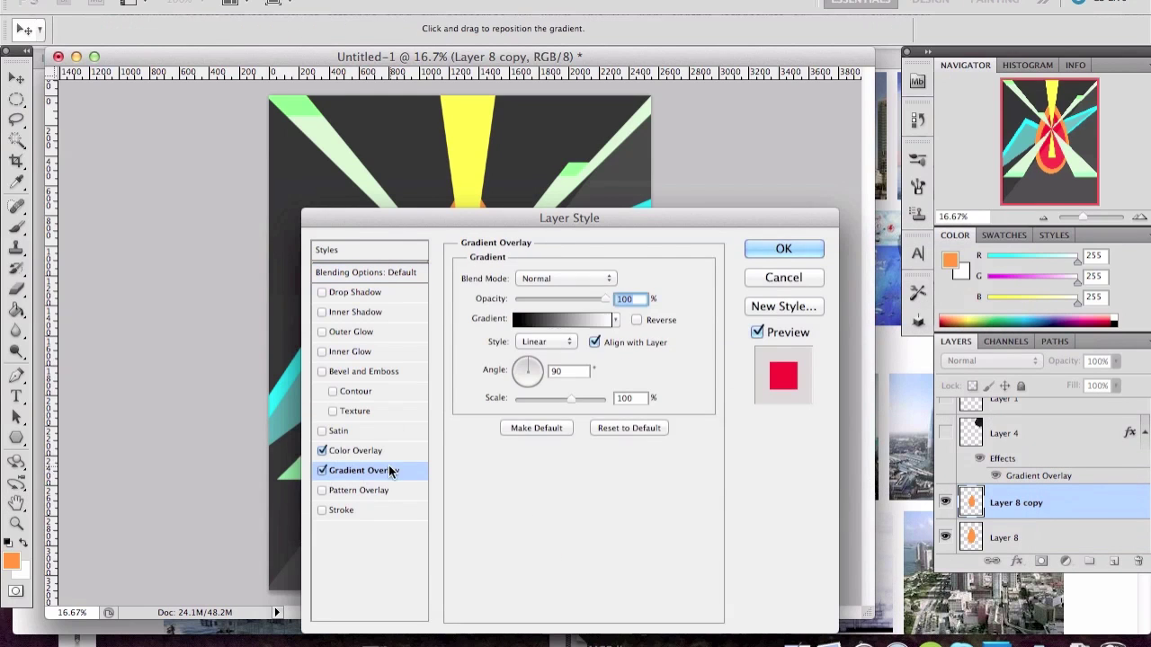
left_click(356, 451)
left_click(636, 278)
left_click(827, 534)
left_click(720, 341)
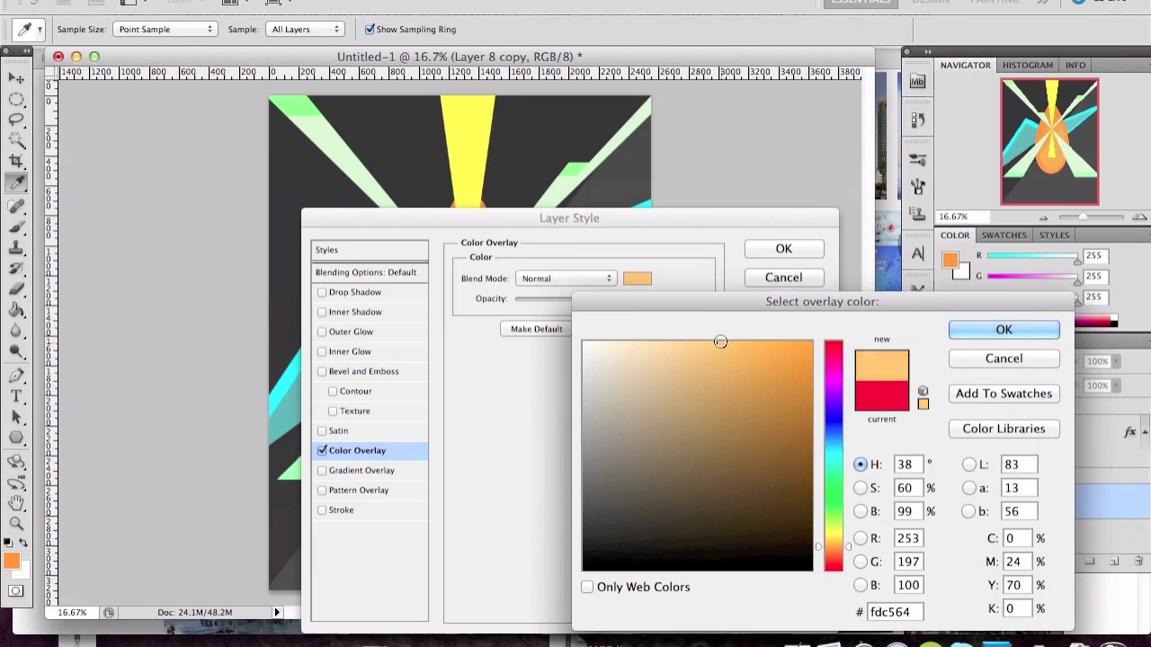
left_click(1032, 333)
key("Return")
key("ctrl+t")
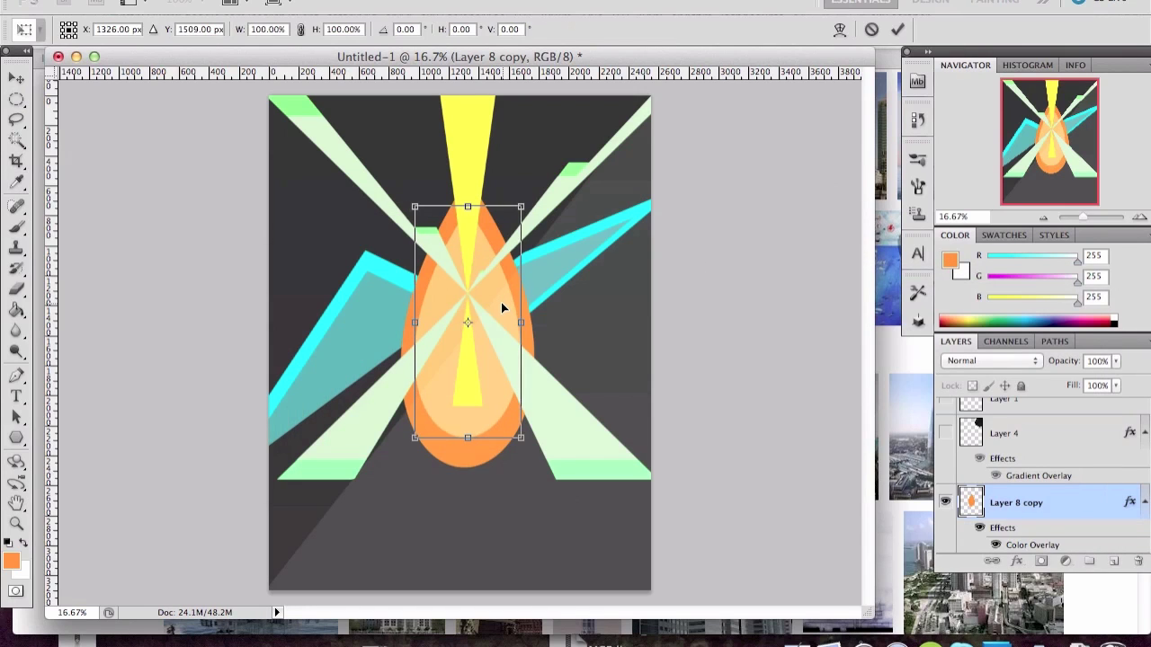
key("Return")
Step: Select the darker teal and cyan polygon layers together in the Layers panel
key("m")
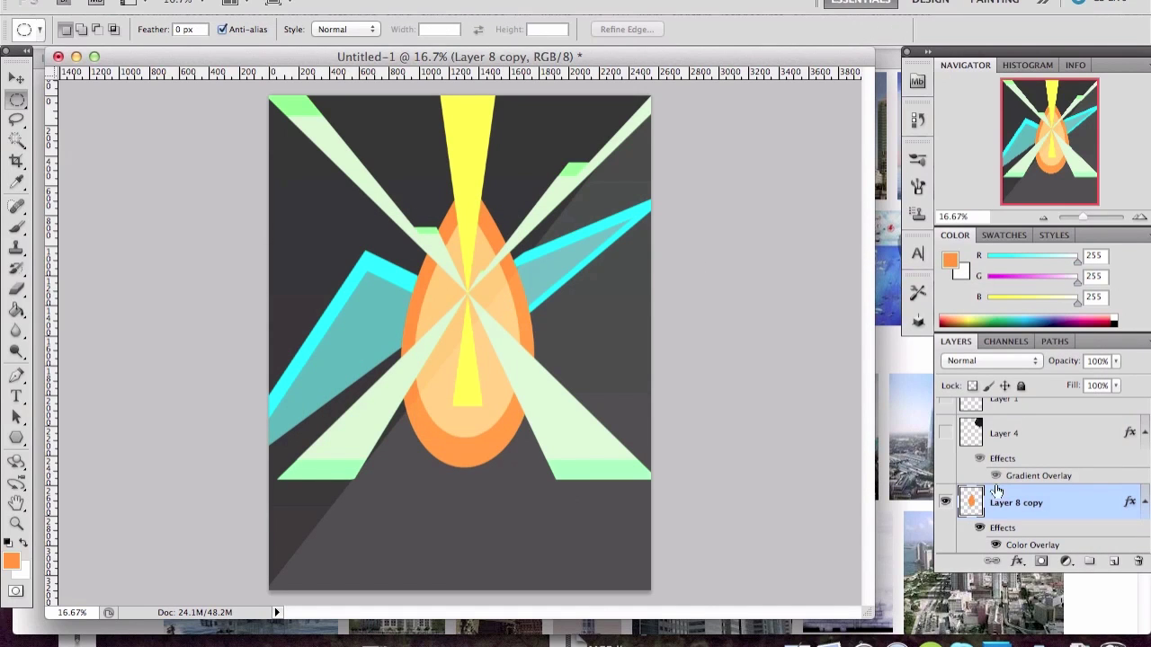
scroll(996, 489, "down", 2)
left_click(1034, 530, "shift")
left_click(1034, 447)
left_click(1034, 468, "shift")
right_click(1053, 449)
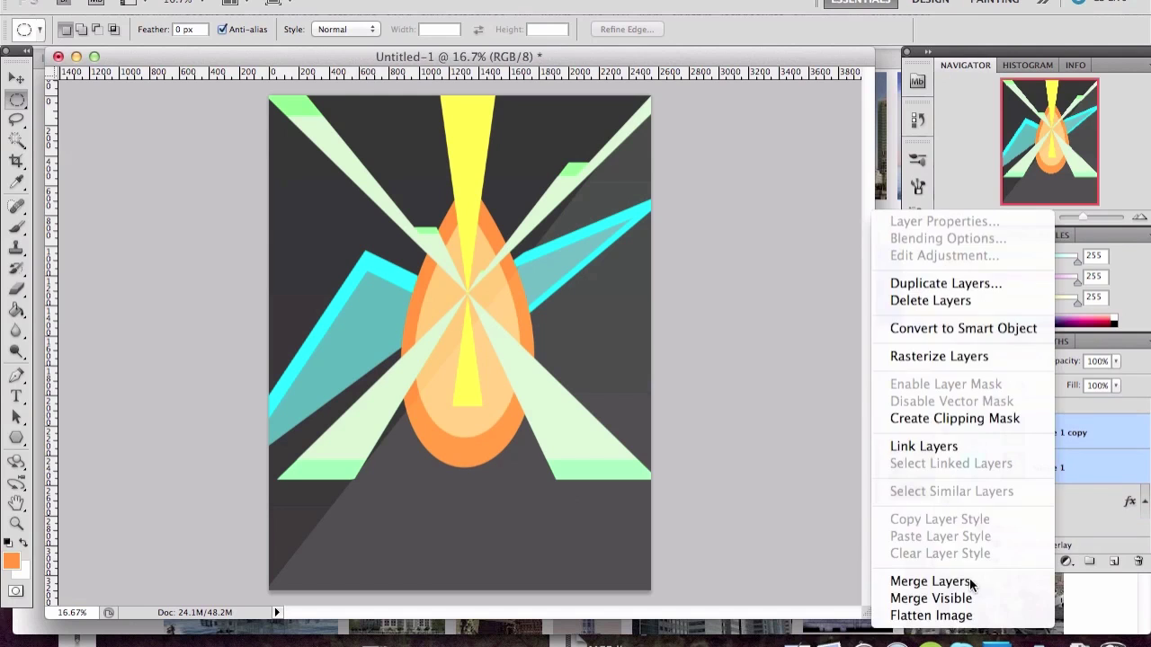
Step: Merge the two teal polygon layers into one
left_click(971, 583)
key("ctrl+t")
left_click_drag(732, 476, 731, 406)
key("Escape")
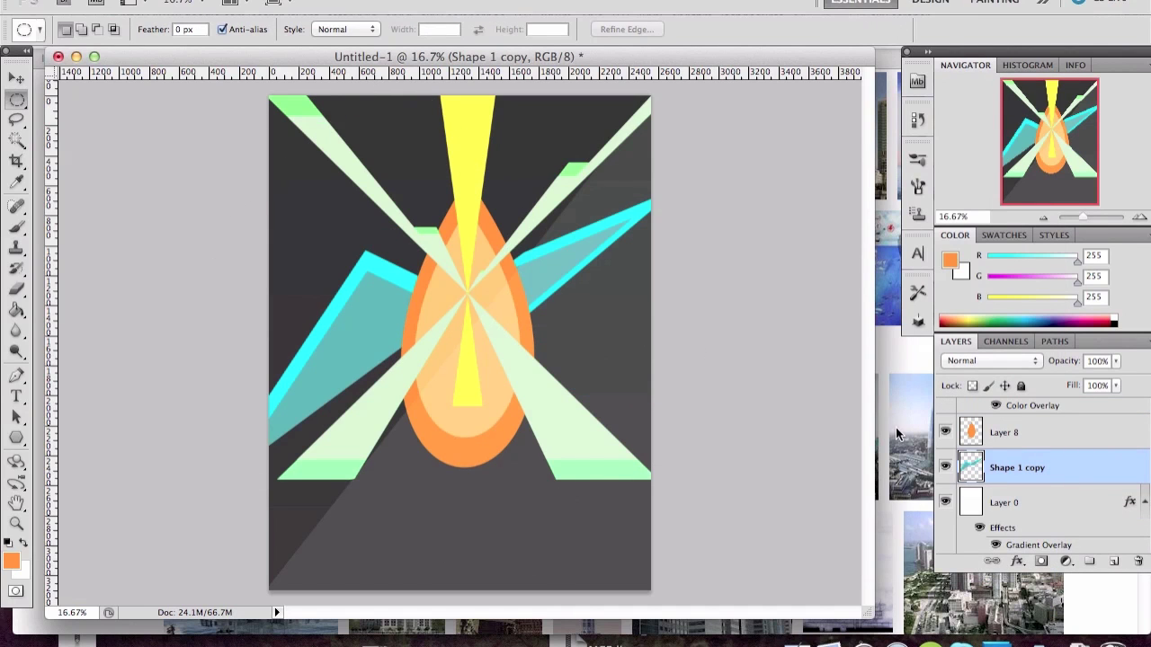
Step: Duplicate the merged polygons and rotate the copy about 60° over the centre
key("ctrl+j")
key("ctrl+t")
mouse_move(821, 236)
left_mouse_down()
mouse_move(804, 545)
mouse_move(771, 192)
mouse_move(746, 359)
left_mouse_up()
mouse_move(515, 294)
left_mouse_down()
mouse_move(117, 402)
mouse_move(522, 322)
left_mouse_up()
left_click_drag(683, 297, 701, 347)
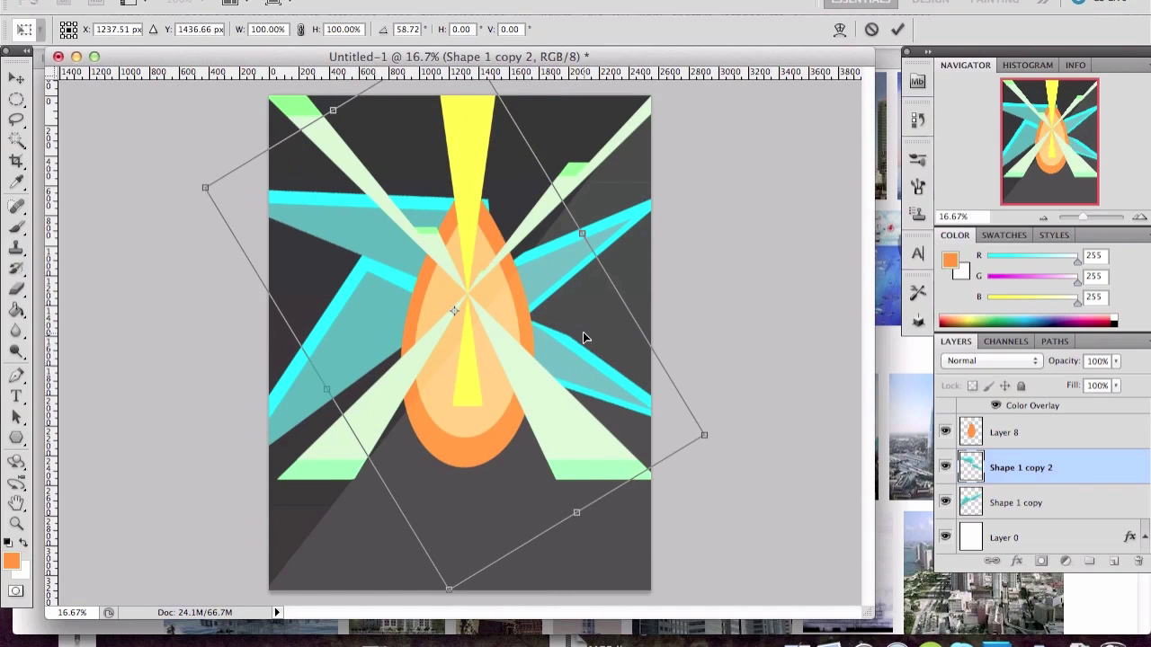
key("Return")
key("m")
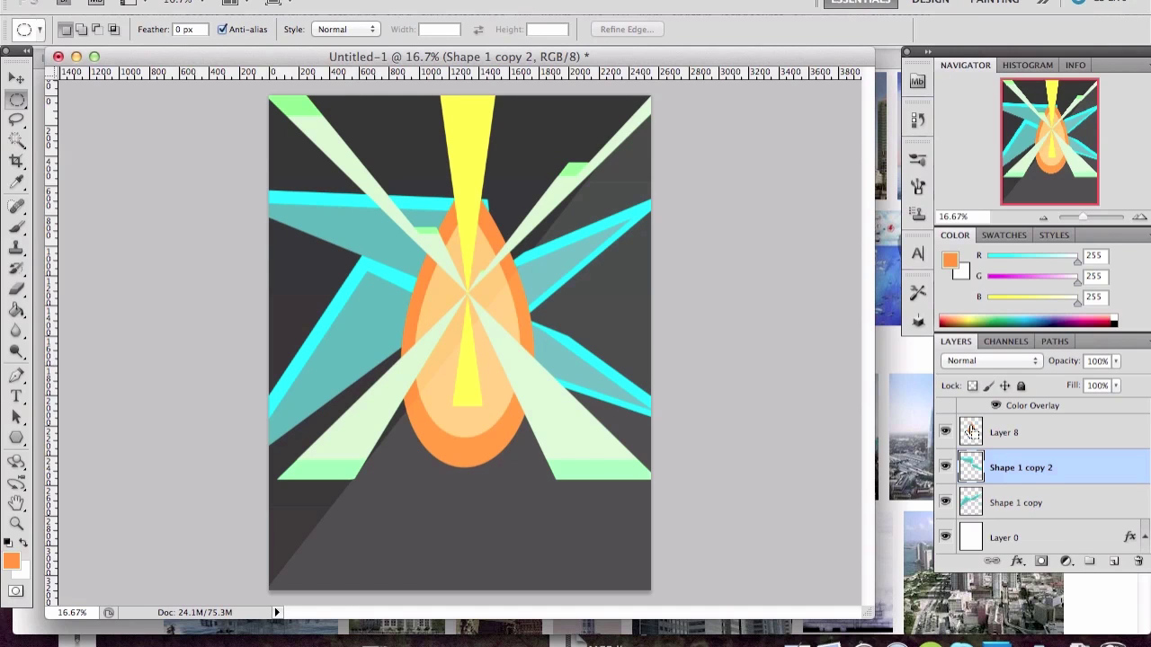
Step: Add a third polygon copy, moved lower left and tilted slightly
key("ctrl+j")
key("ctrl+t")
left_click_drag(655, 274, 539, 288)
mouse_move(750, 288)
left_mouse_down()
mouse_move(544, 244)
mouse_move(688, 433)
left_mouse_up()
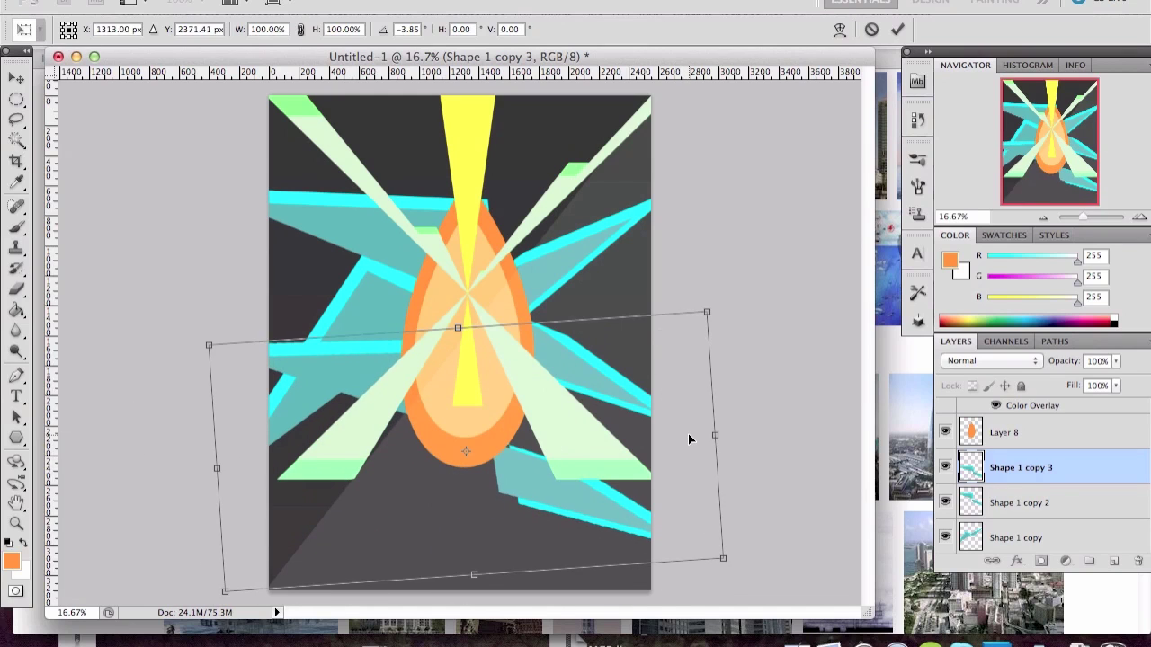
key("Return")
Step: Add a fourth polygon copy, moved down-left and rotated to about 83°
key("ctrl+j")
key("ctrl+t")
mouse_move(657, 441)
left_mouse_down()
mouse_move(621, 521)
mouse_move(732, 279)
mouse_move(590, 347)
mouse_move(699, 326)
left_mouse_up()
left_click_drag(548, 363, 530, 356)
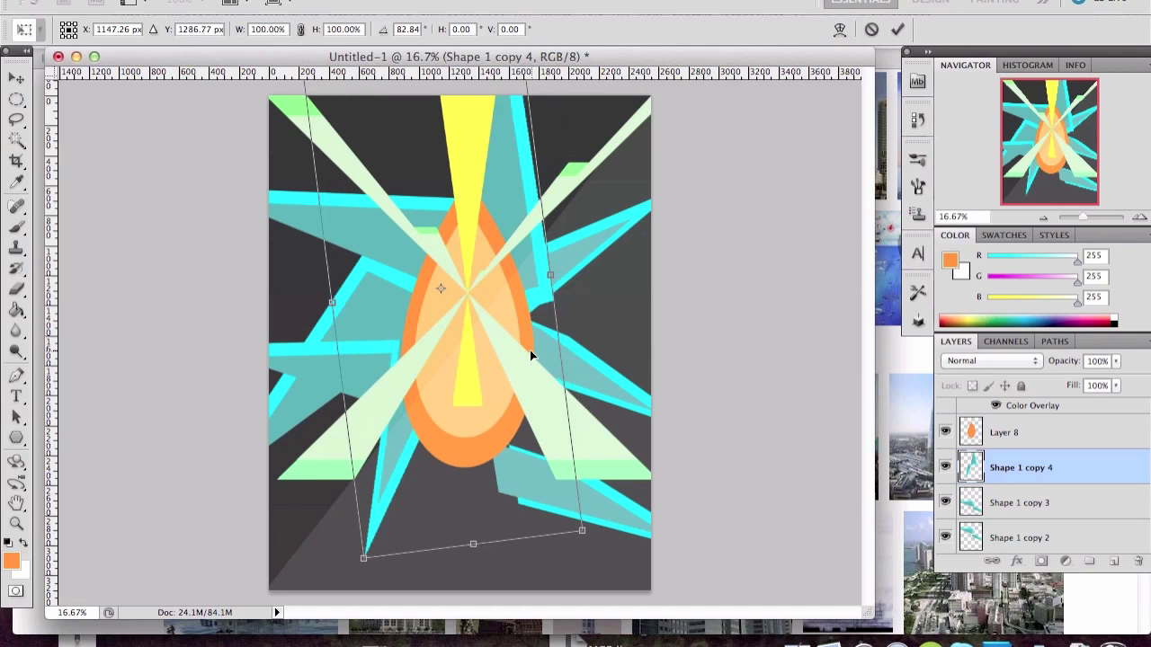
key("Return")
key("ctrl+t")
key("Return")
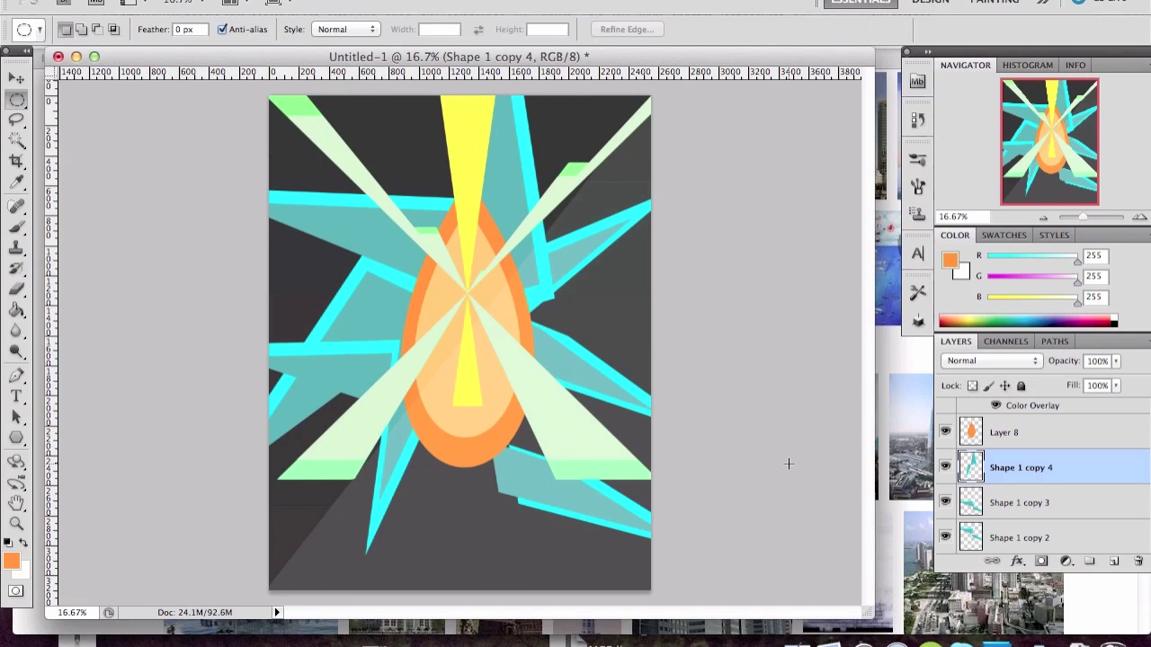
Step: Rotate a shape copy about 13°, flip it vertically and angle its spikes below the teardrop
key("ctrl+t")
left_click_drag(737, 396, 519, 423)
right_click(518, 423)
left_click(559, 611)
left_click_drag(472, 350, 459, 313)
left_click_drag(620, 365, 626, 386)
left_click_drag(445, 378, 526, 484)
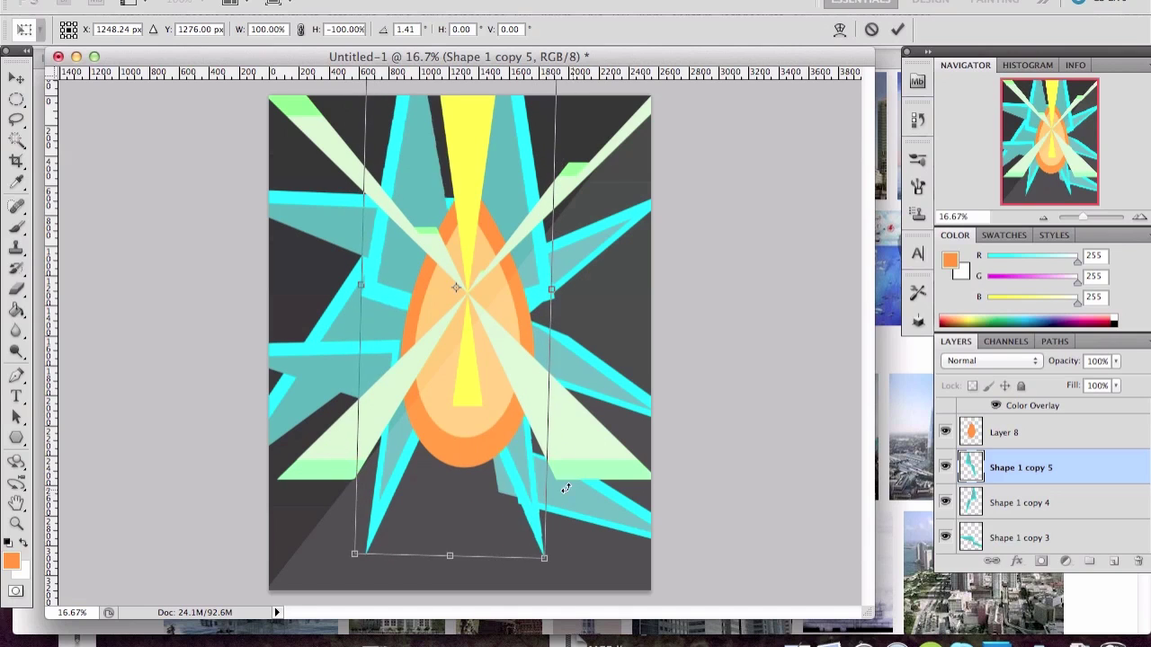
left_click_drag(567, 500, 510, 483)
key("Return")
key("m")
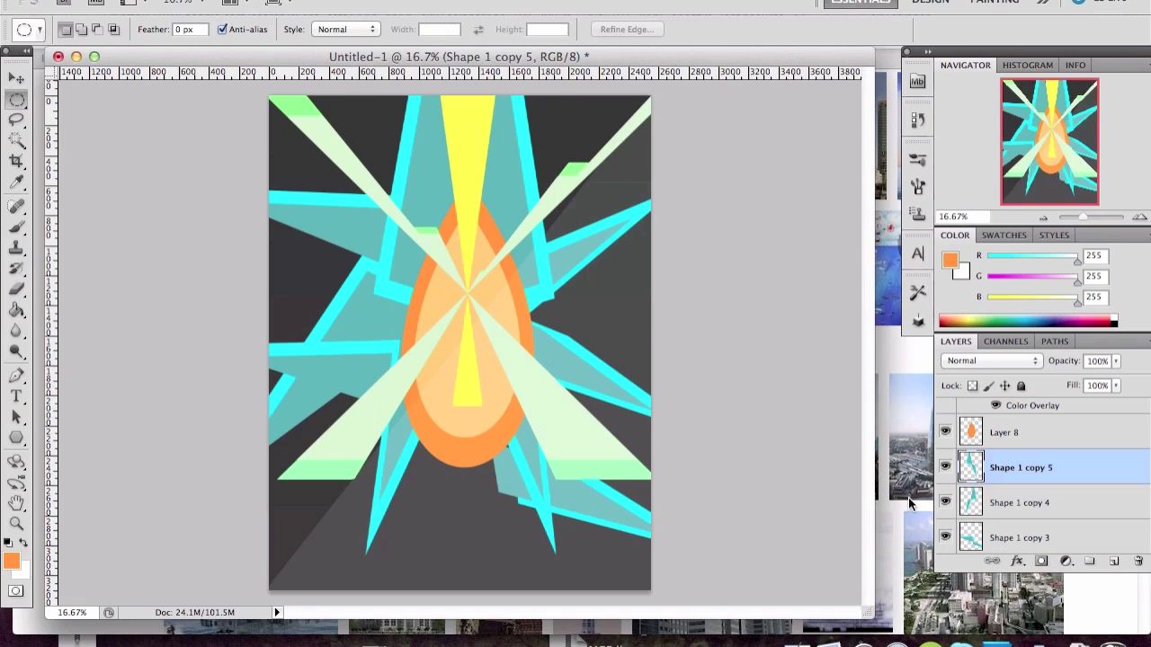
right_click(964, 537)
Step: Duplicate the cyan shape layer, flip it horizontally and nudge it into place
left_click(899, 282)
key("Return")
key("ctrl+t")
right_click(478, 361)
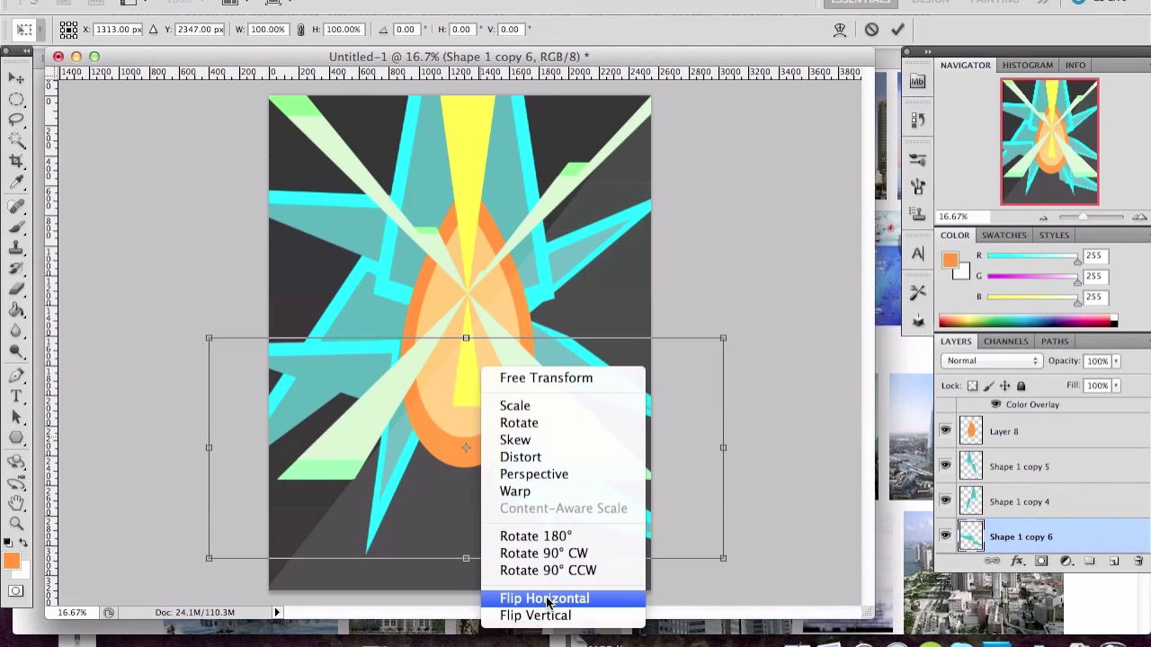
left_click(552, 593)
left_click_drag(560, 353, 559, 377)
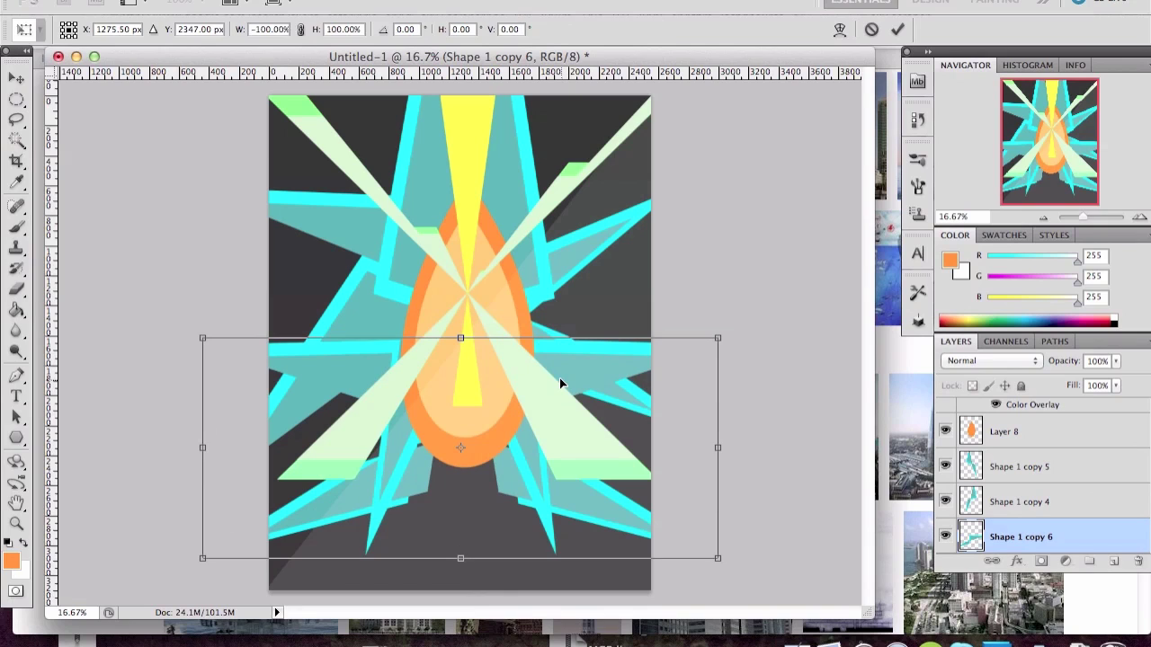
key("Return")
key("m")
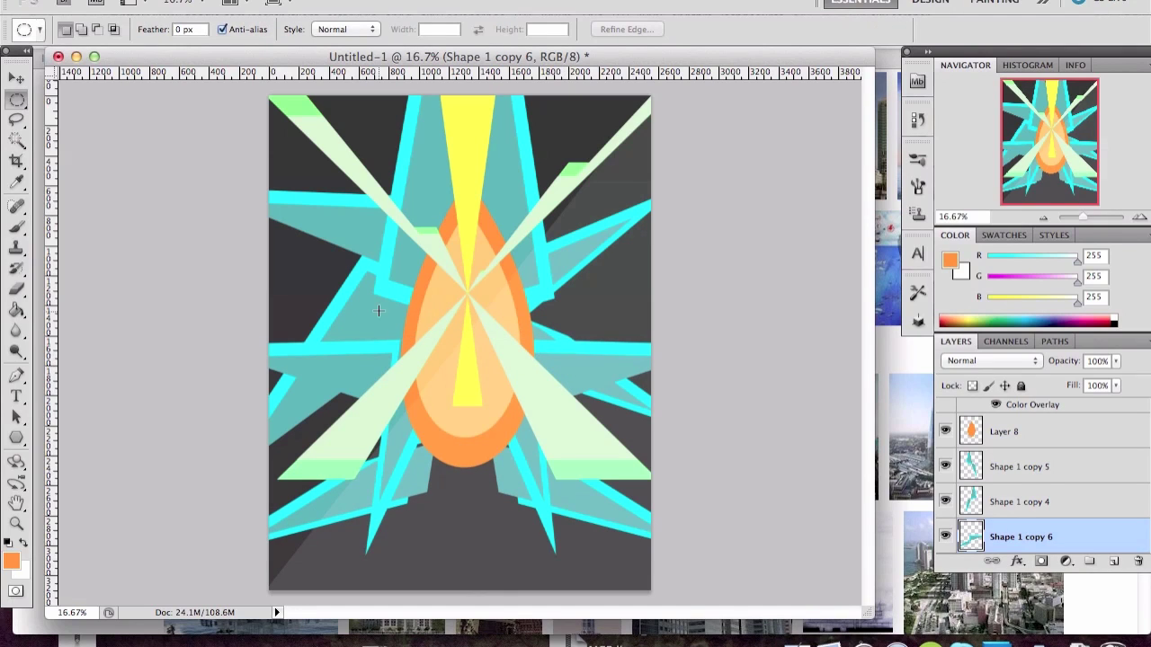
Step: Flip the Shape 1 copy layer horizontally
scroll(947, 510, "down", 2)
left_click(962, 482)
scroll(951, 512, "down", 1)
left_click(998, 524)
key("ctrl+t")
right_click(382, 306)
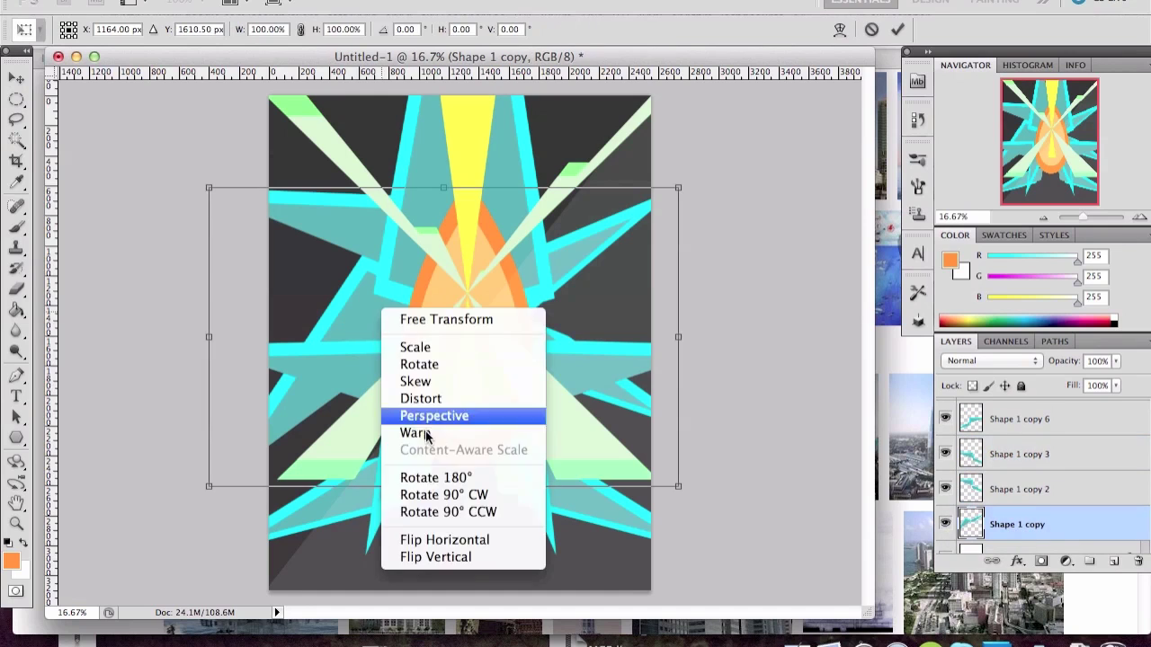
left_click(422, 539)
right_click(464, 467)
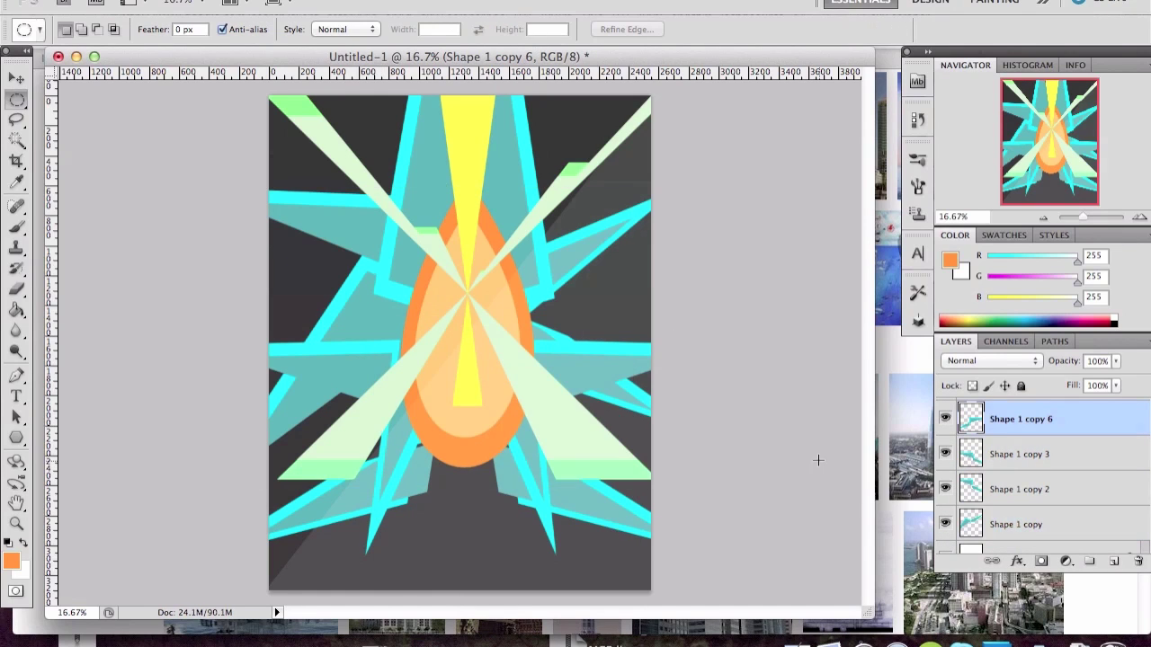
Step: Duplicate Shape 1 copy, flip it, rotate it 180° and move it down-left
left_click(1034, 526)
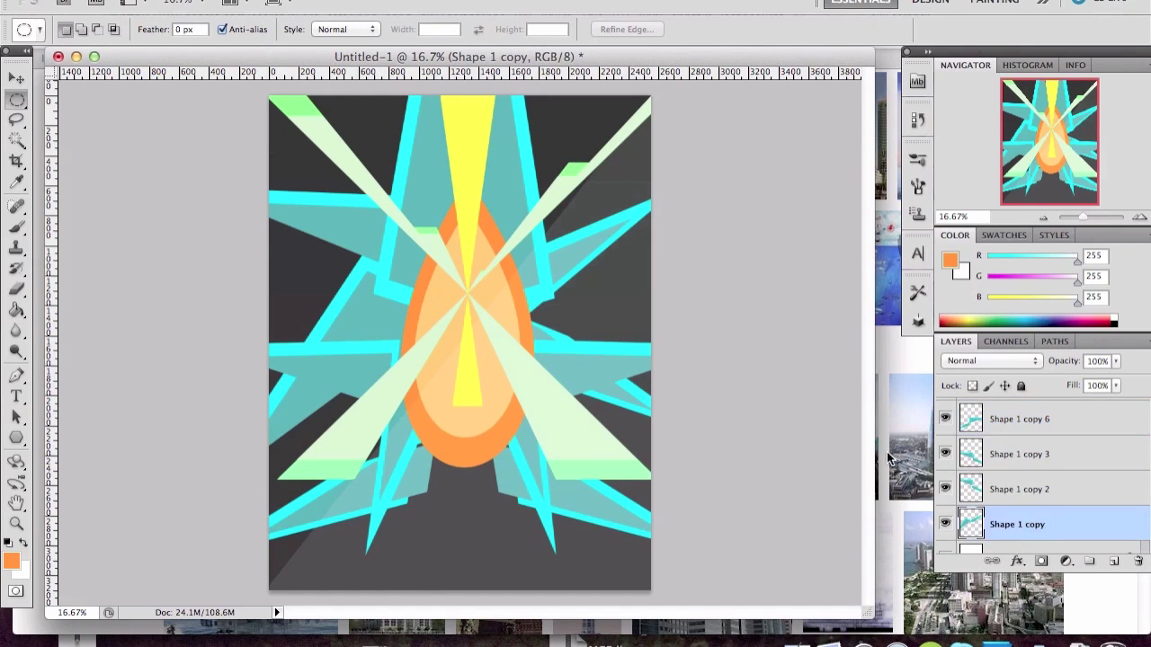
key("ctrl+j")
right_click(1005, 521)
left_click(756, 365)
key("ctrl+t")
right_click(382, 306)
left_click(440, 537)
right_click(468, 503)
left_click(504, 537)
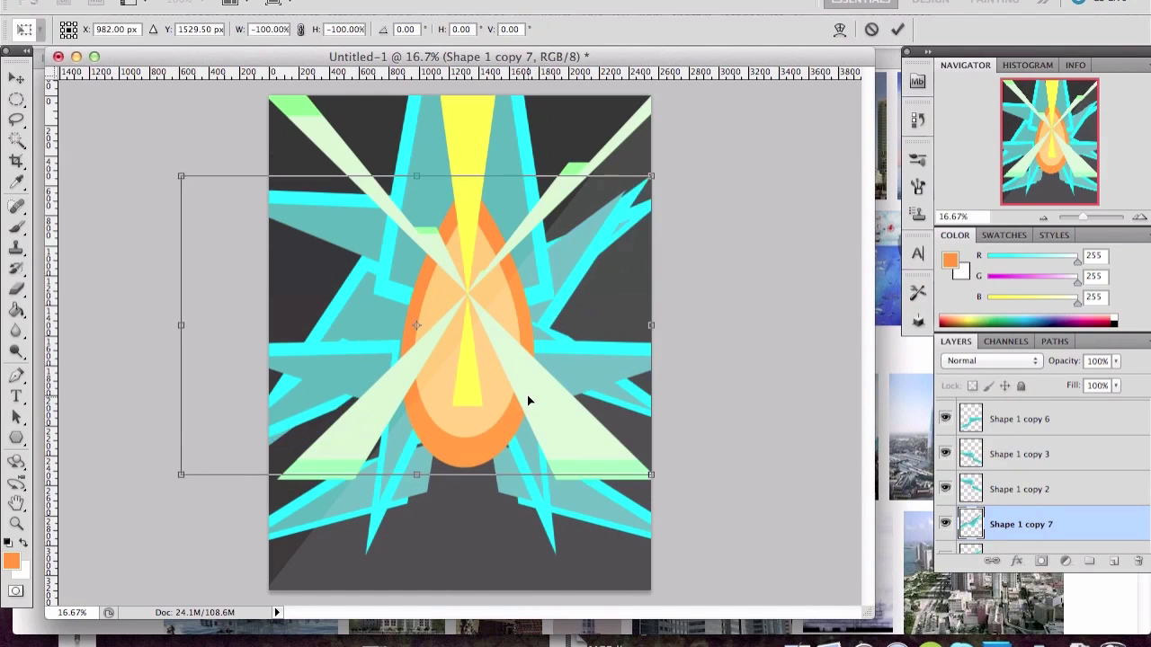
left_click_drag(702, 414, 748, 446)
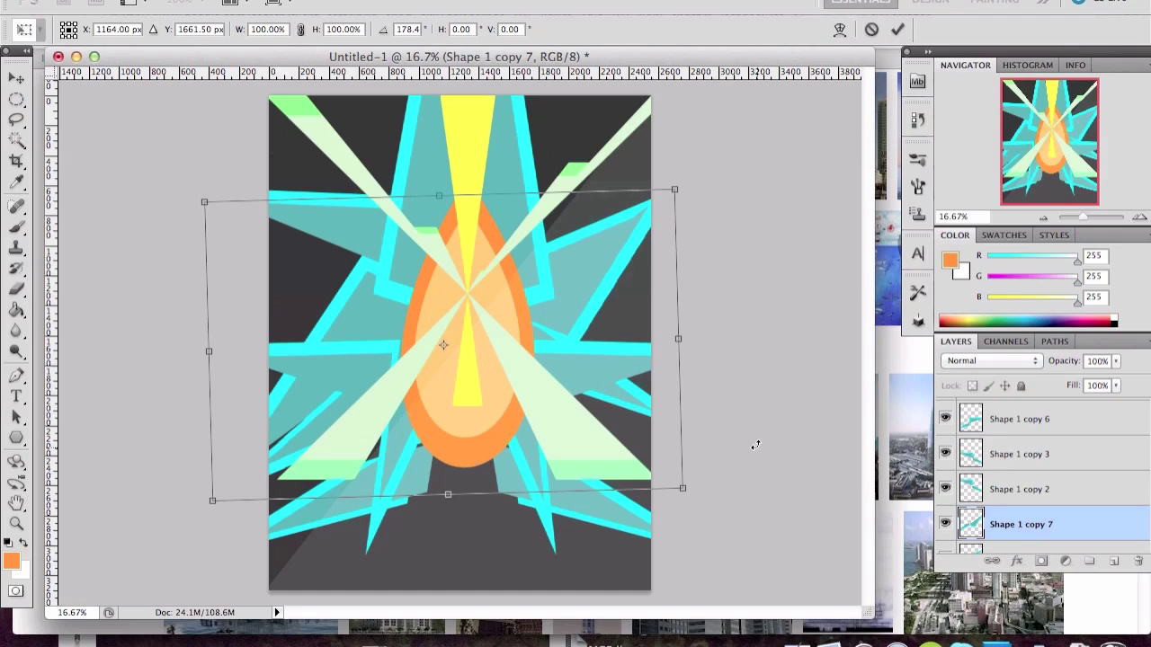
mouse_move(636, 409)
left_mouse_down()
mouse_move(629, 443)
mouse_move(185, 361)
left_mouse_up()
Step: Delete the extra rotated duplicate and the Shape 1 copy 2 layer
key("Delete")
key("Delete")
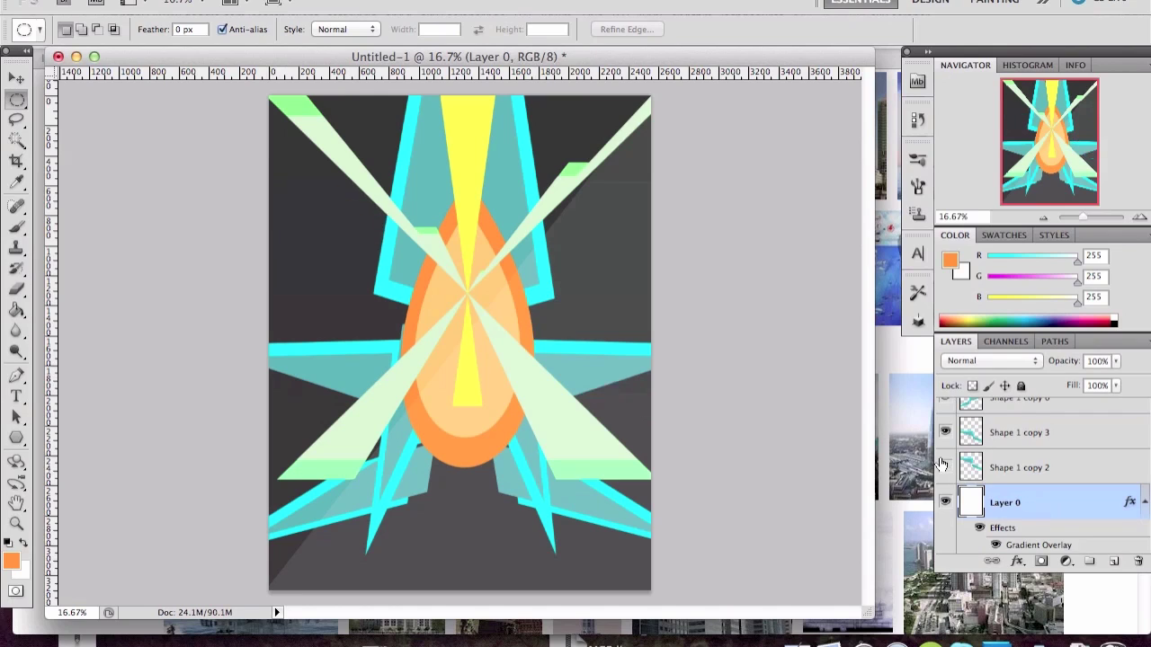
left_click(1018, 467)
key("Delete")
Step: Give Layer 0 a pale yellow Color Overlay so the background turns pale yellow
double_click(1021, 545)
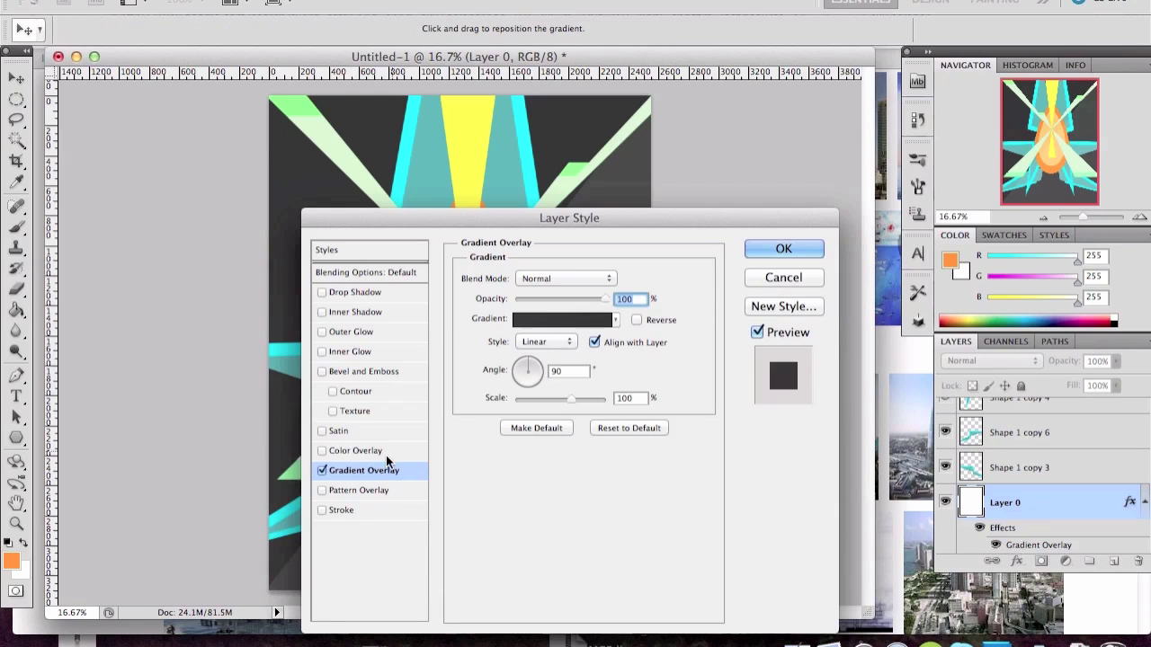
left_click(357, 447)
left_click(634, 278)
left_click_drag(829, 509, 834, 530)
left_click(683, 348)
left_click_drag(683, 349, 657, 343)
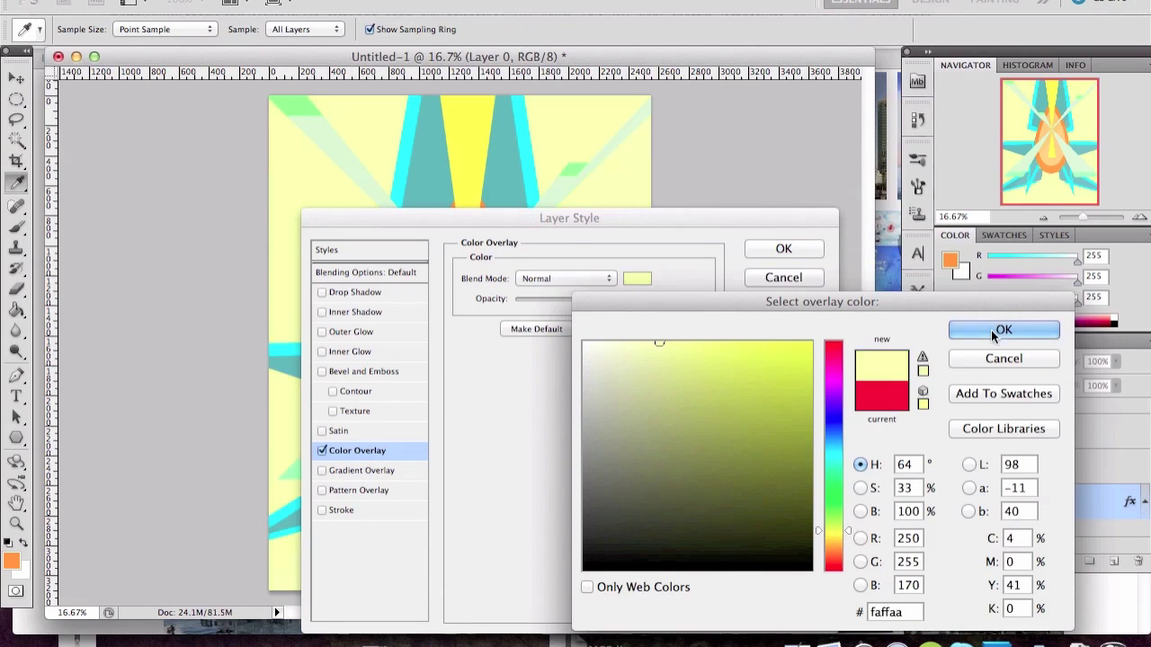
left_click(1003, 329)
left_click(795, 249)
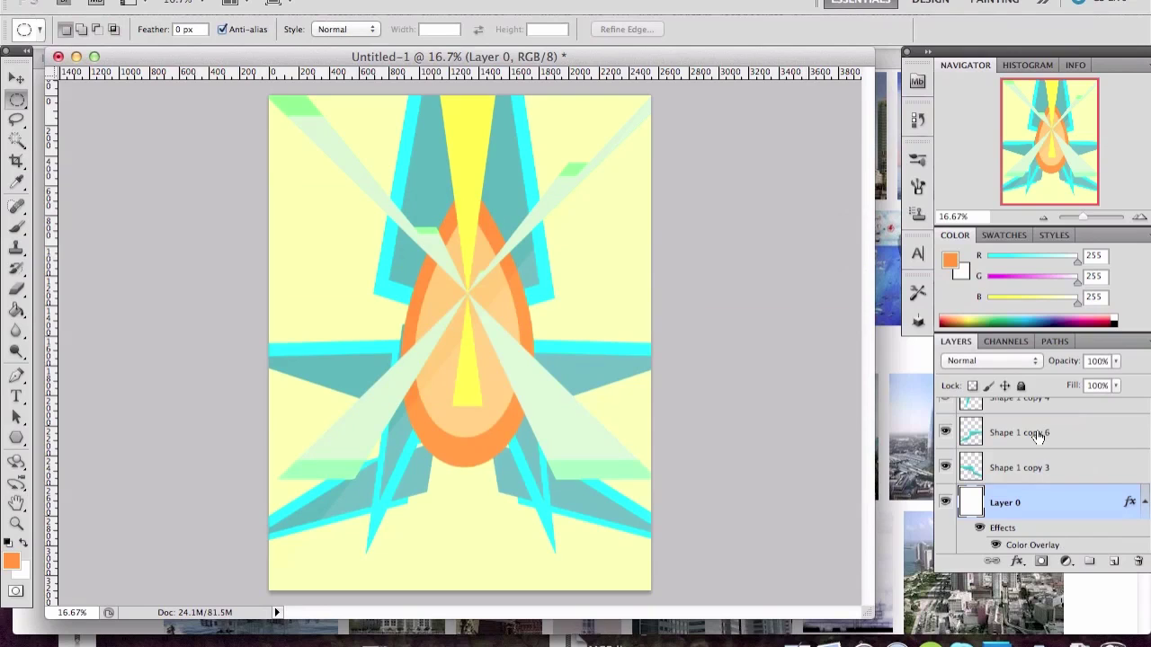
Step: Hide the pale green light rays on Layer 2 and Layer 2 copy
scroll(1034, 449, "up", 5)
scroll(989, 477, "up", 5)
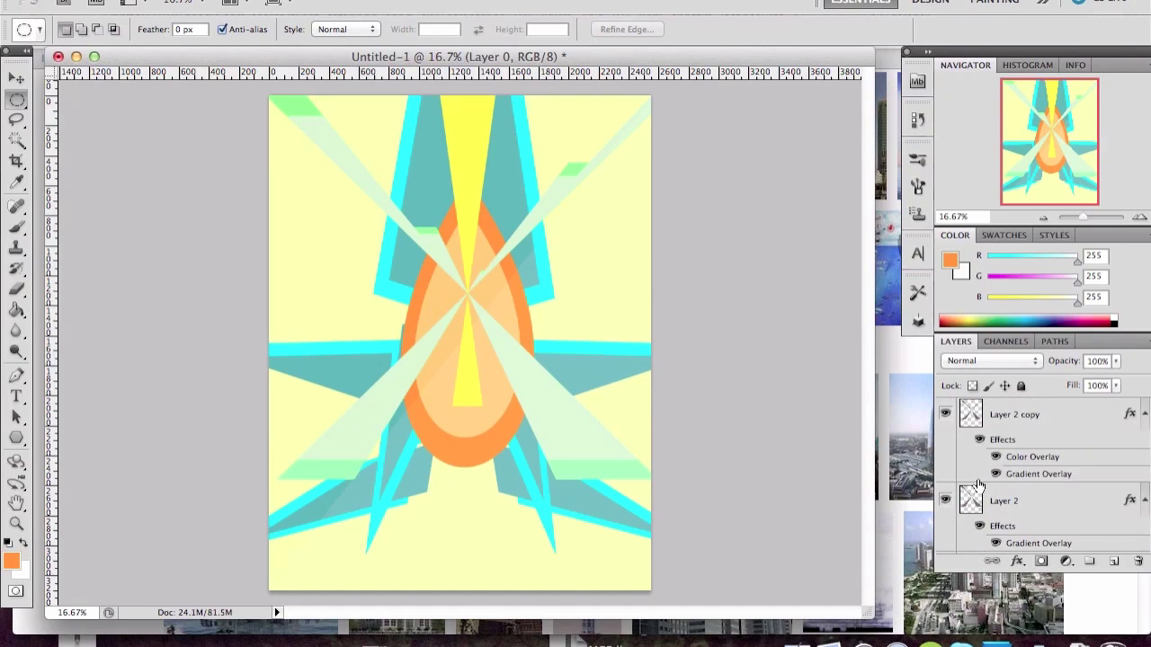
scroll(944, 501, "up", 1)
left_click(946, 490)
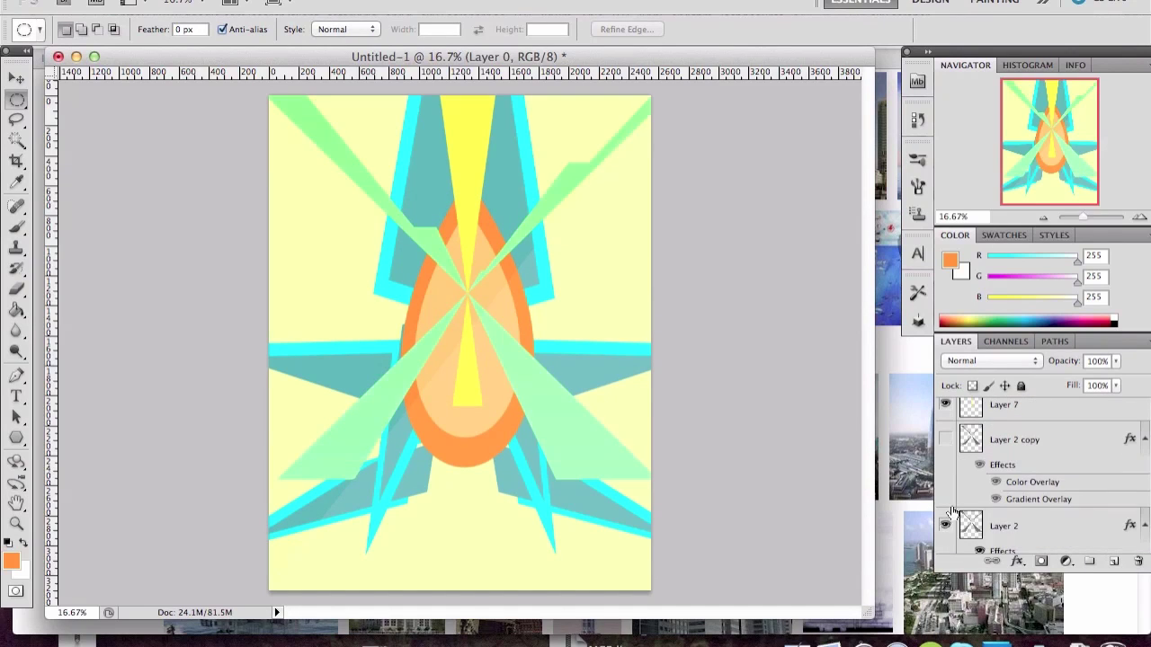
left_click(947, 481)
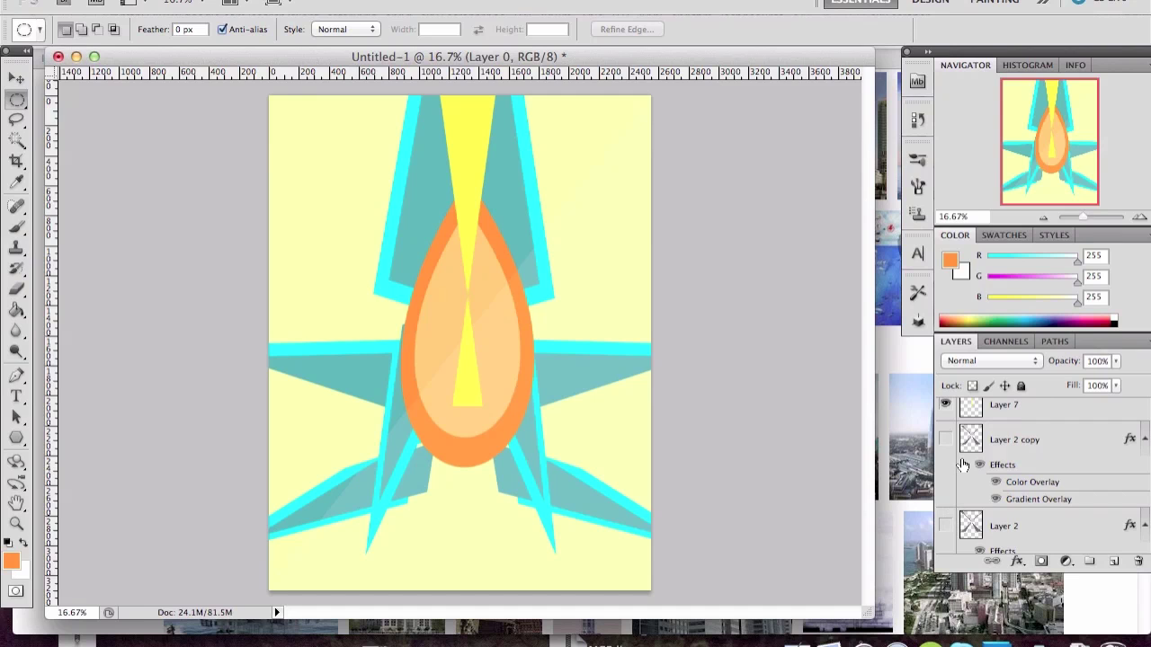
left_click(148, 2)
left_click(161, 2)
Step: Open WebDesgin.psd from the Desktop
key("Escape")
left_click(149, 2)
left_click(157, 14)
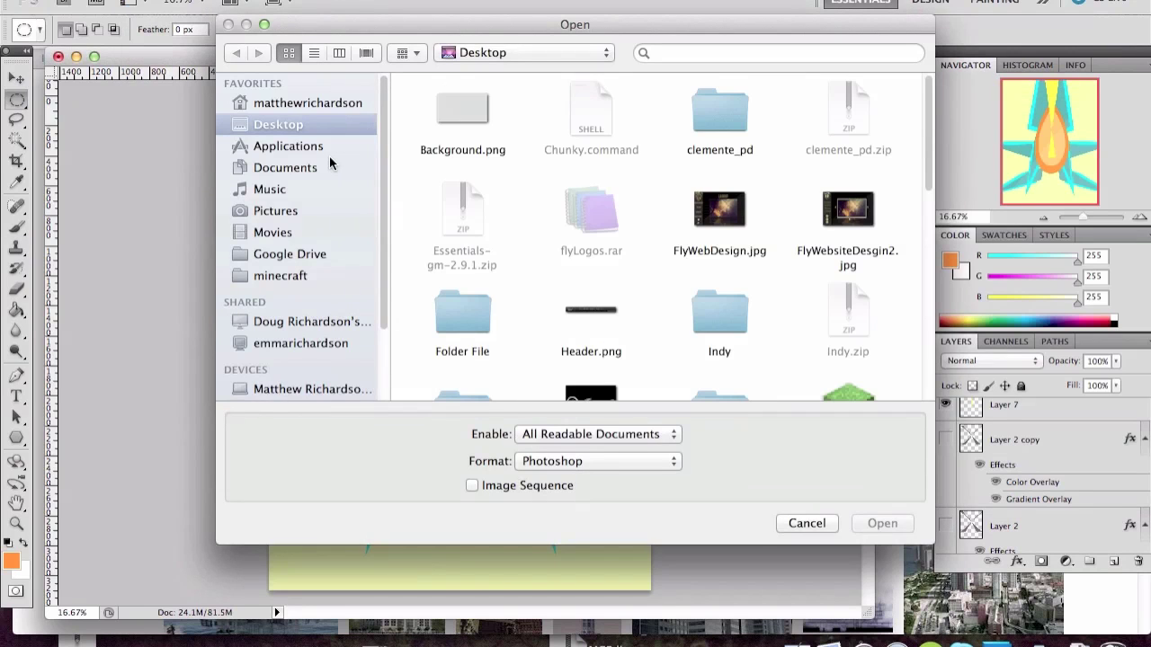
scroll(778, 149, "down", 3)
scroll(778, 224, "down", 5)
left_click(720, 288)
left_click(881, 523)
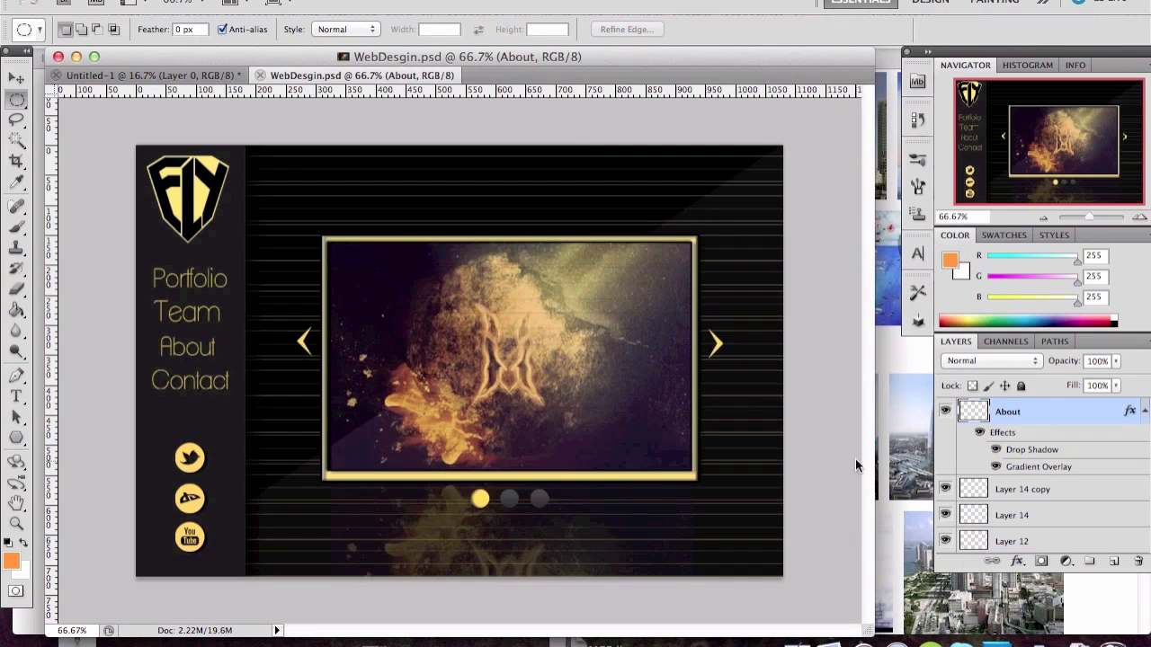
Step: Inspect WebDesgin.psd's layers, briefly toggling the gold picture frame
double_click(1007, 475)
key("Escape")
scroll(998, 472, "down", 2)
scroll(989, 470, "down", 2)
left_click(945, 463)
left_click(945, 463)
Step: Show and select the horizontal stripe layer, select all to copy it, and return to Untitled-1
scroll(951, 463, "down", 2)
scroll(951, 459, "down", 2)
scroll(951, 441, "down", 3)
left_click(945, 420)
left_click(945, 420)
left_click(1016, 419)
key("ctrl+a")
left_click(153, 74)
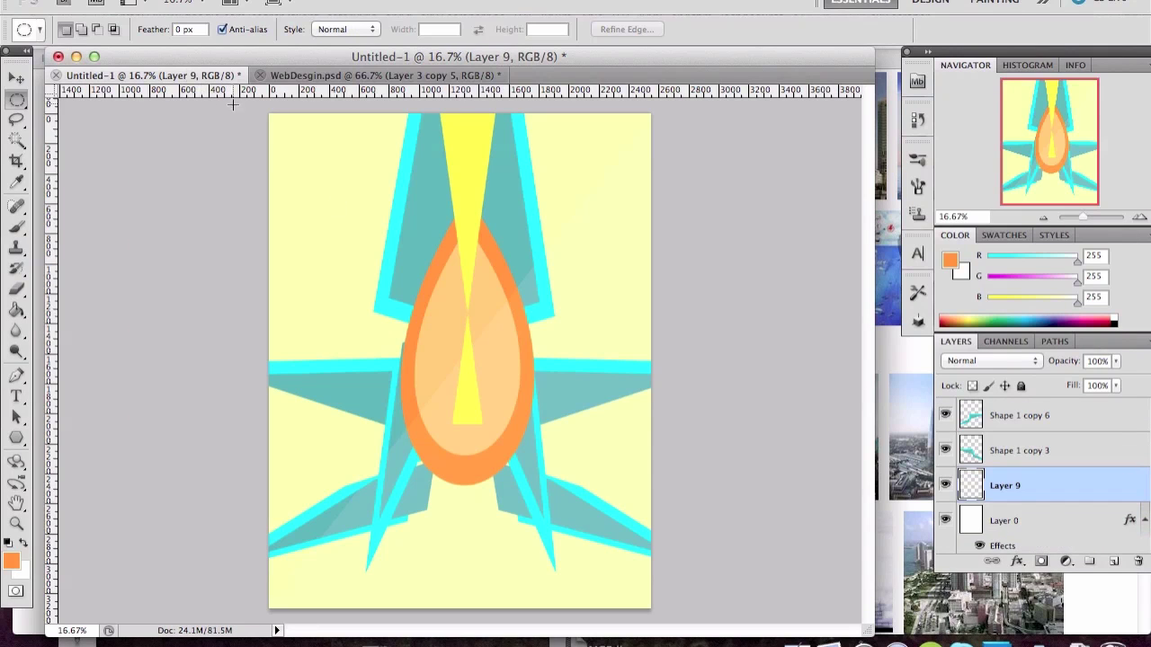
Step: Paste the copied stripes onto a new layer above Layer 8, stretched over the whole poster
left_click(1013, 526)
left_click(1114, 560)
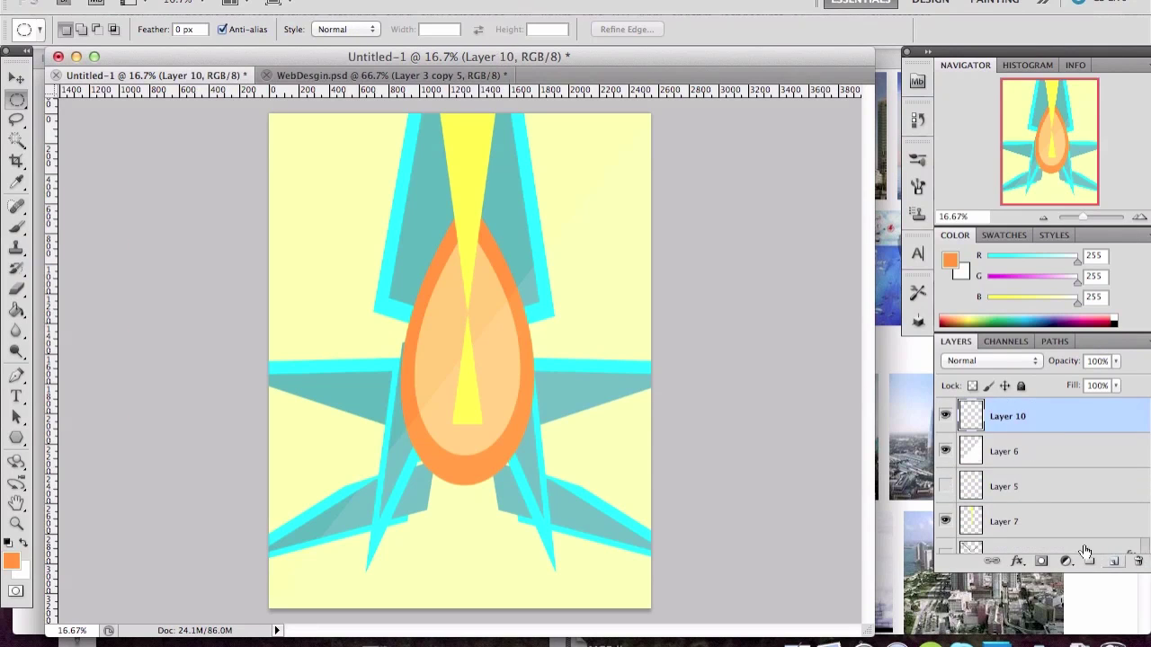
scroll(968, 521, "down", 5)
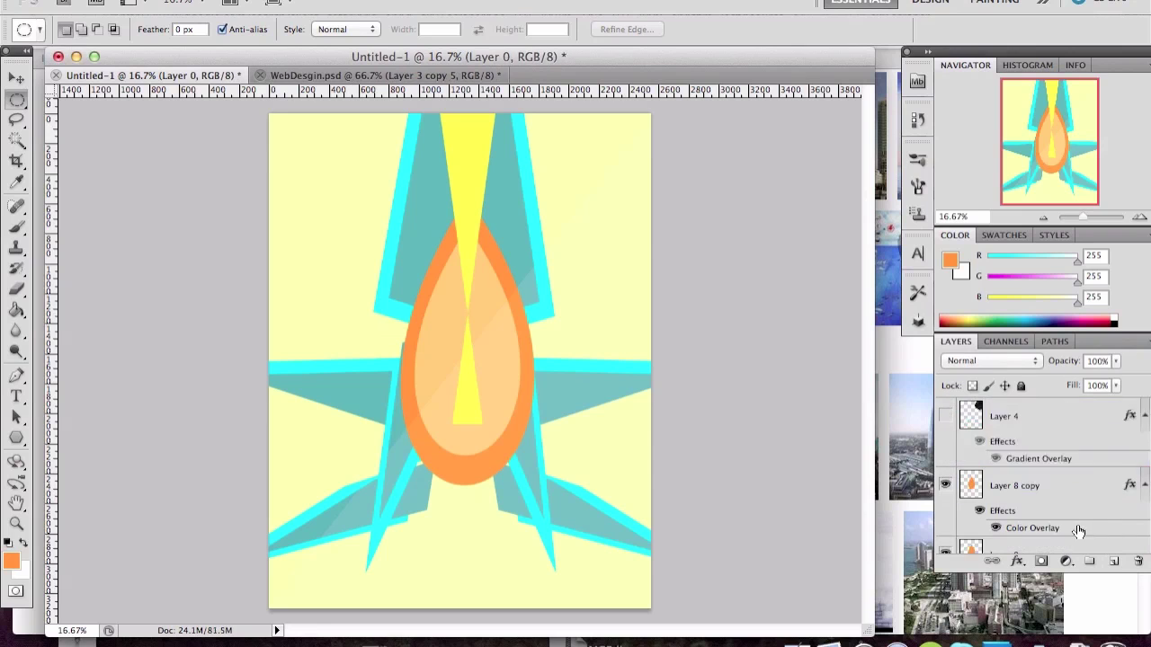
key("ctrl+v")
key("ctrl+t")
mouse_move(380, 303)
left_mouse_down()
mouse_move(286, 181)
mouse_move(347, 163)
left_mouse_up()
left_click_drag(603, 338, 647, 604)
key("Return")
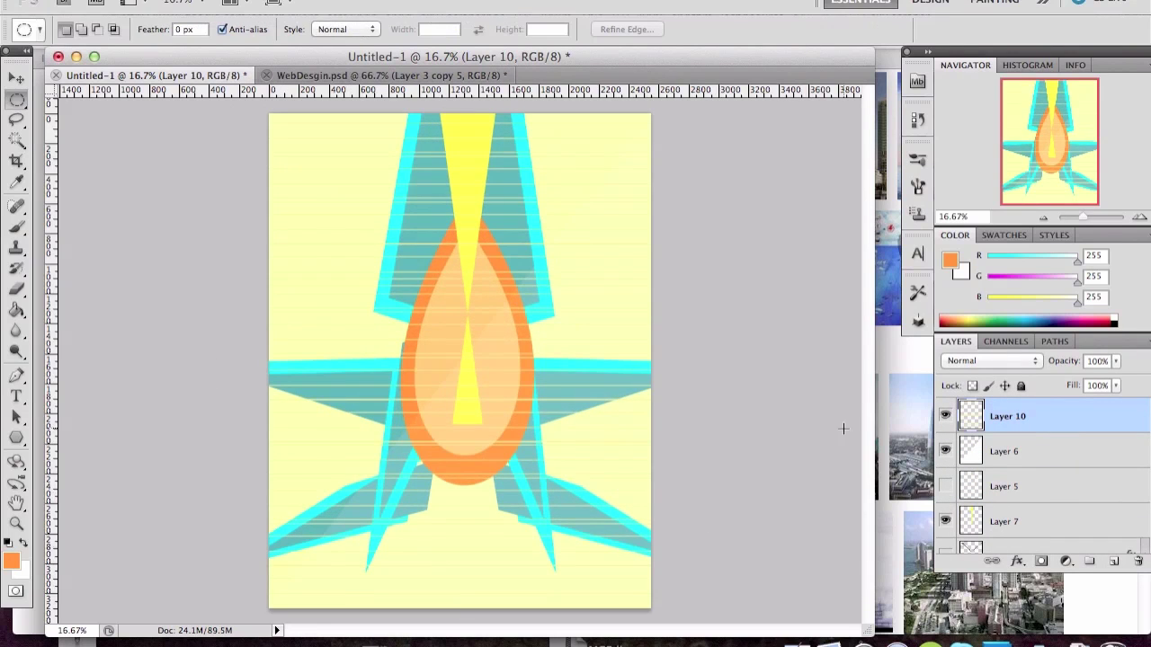
Step: Give Layer 10 a teal Color Overlay sampled from the star and set its opacity to 23%
right_click(1036, 427)
left_click(899, 236)
left_click(357, 450)
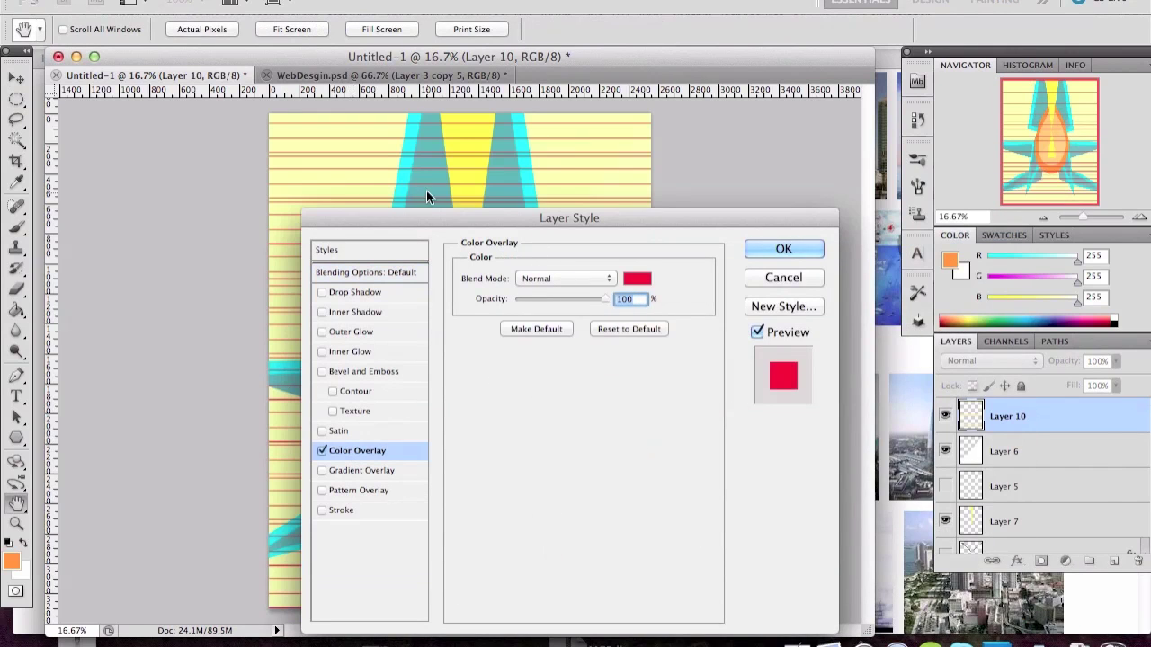
left_click(637, 278)
left_click_drag(551, 213, 804, 185)
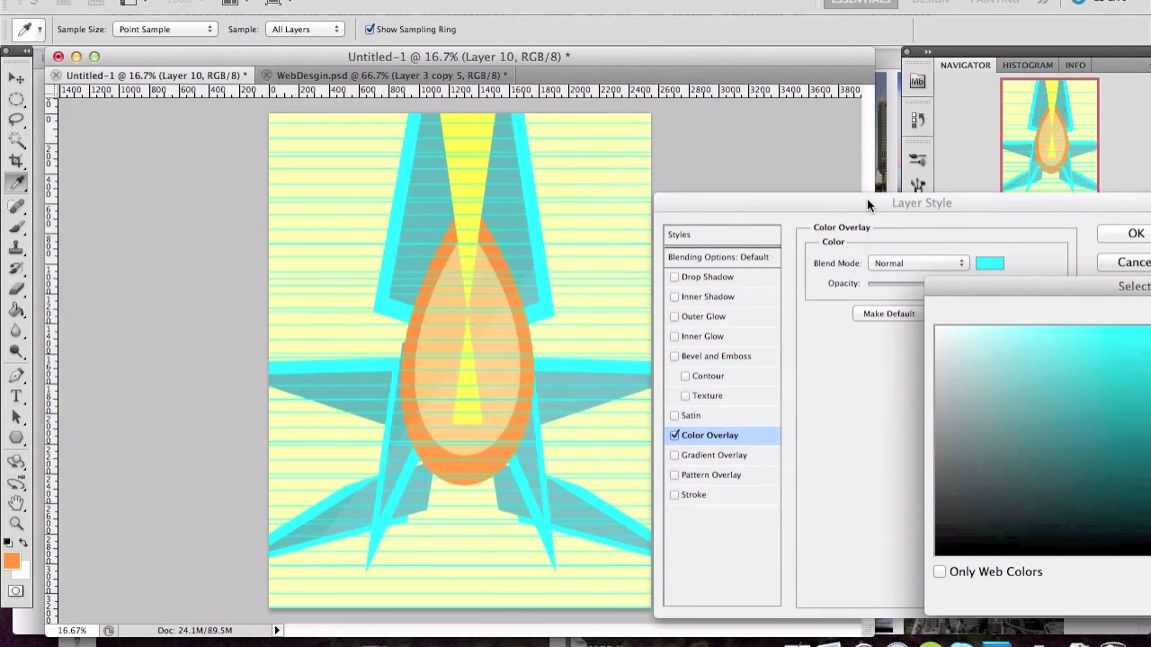
left_click(411, 242)
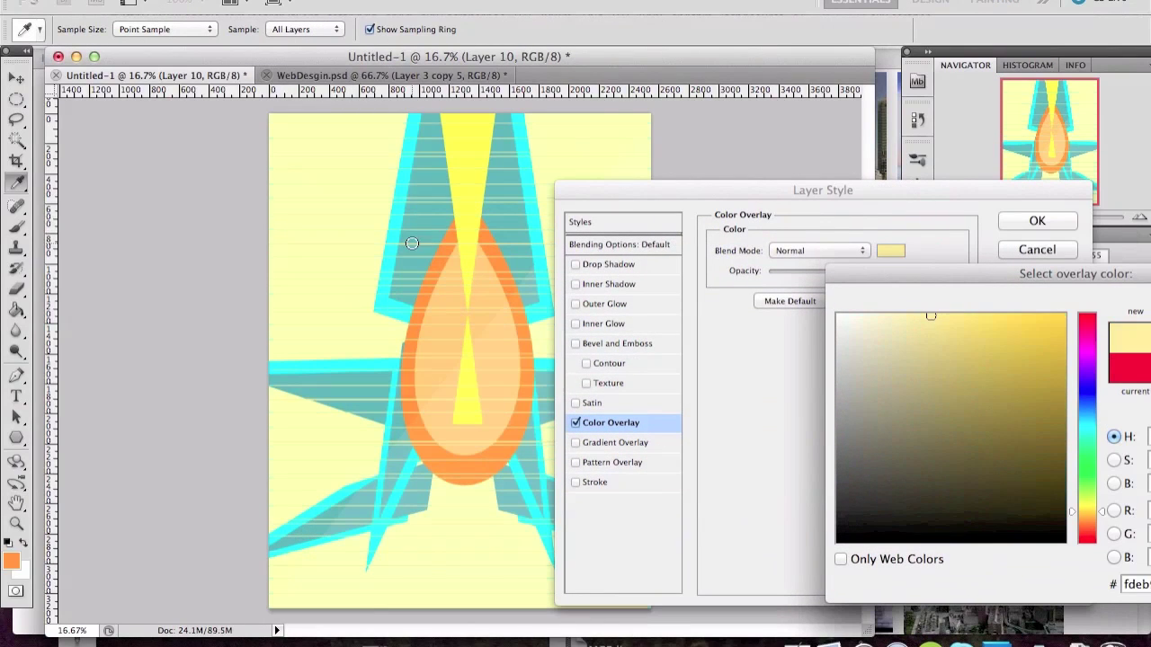
left_click(414, 303)
left_click_drag(960, 272, 479, 374)
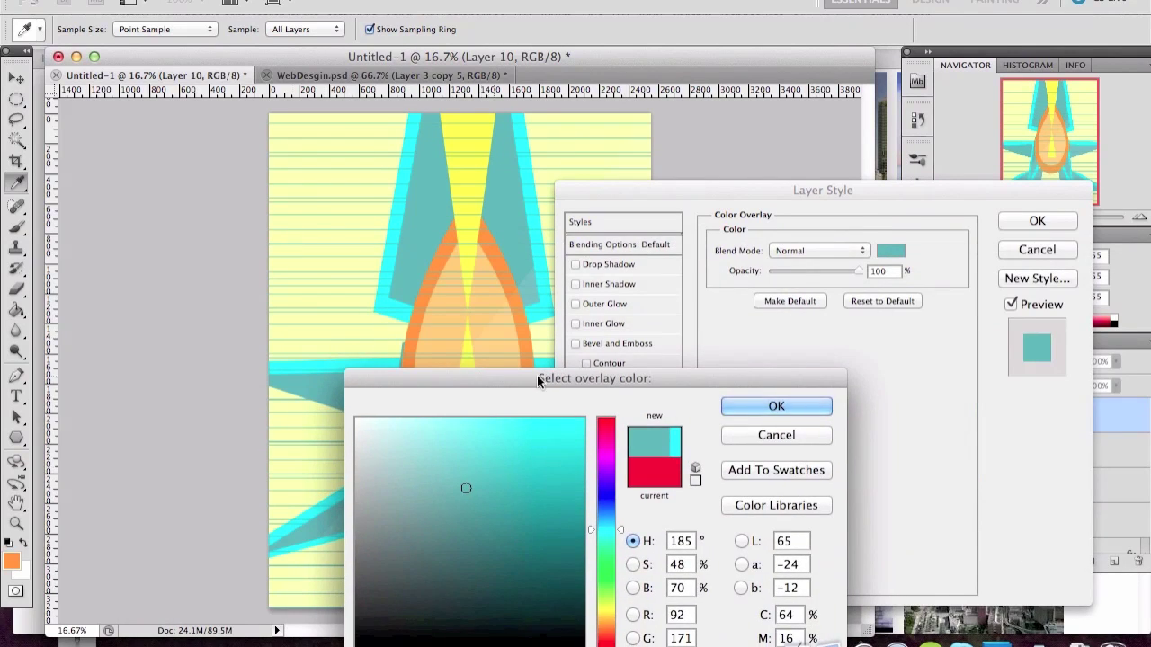
key("Return")
key("Return")
left_click_drag(1114, 361, 1048, 385)
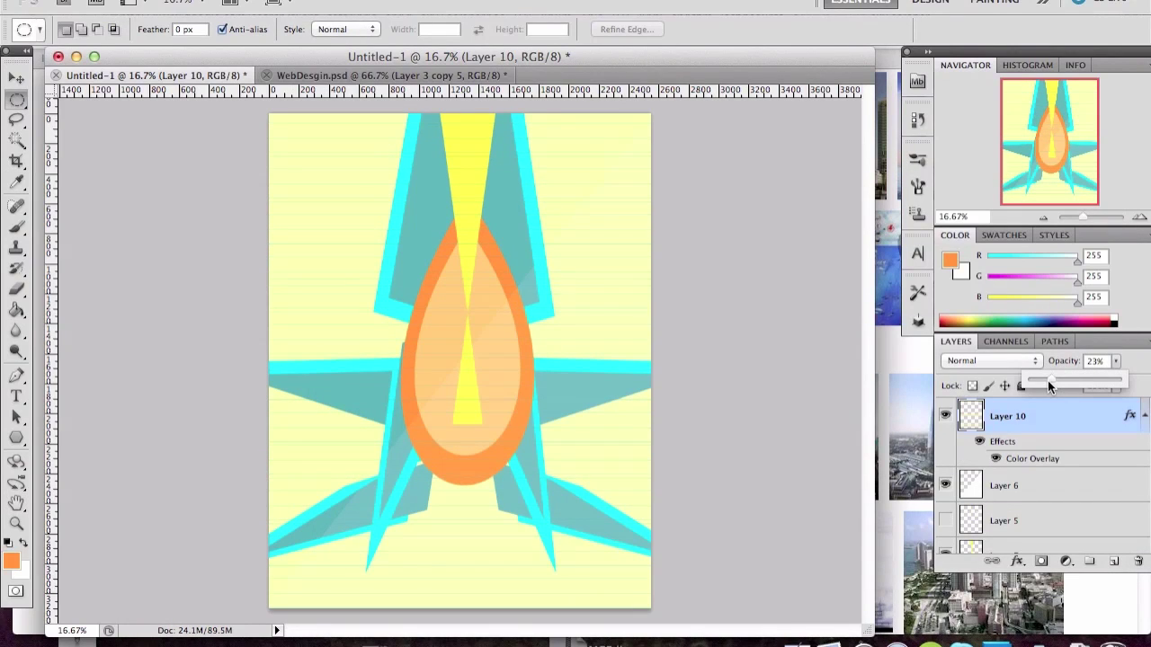
scroll(1034, 449, "down", 3)
left_click(1007, 452)
Step: Add a vertical guide, hide the guides, and cancel a stray transform on the yellow triangle
scroll(1011, 470, "down", 3)
left_click_drag(52, 338, 464, 345)
key("ctrl+semicolon")
scroll(950, 450, "up", 1)
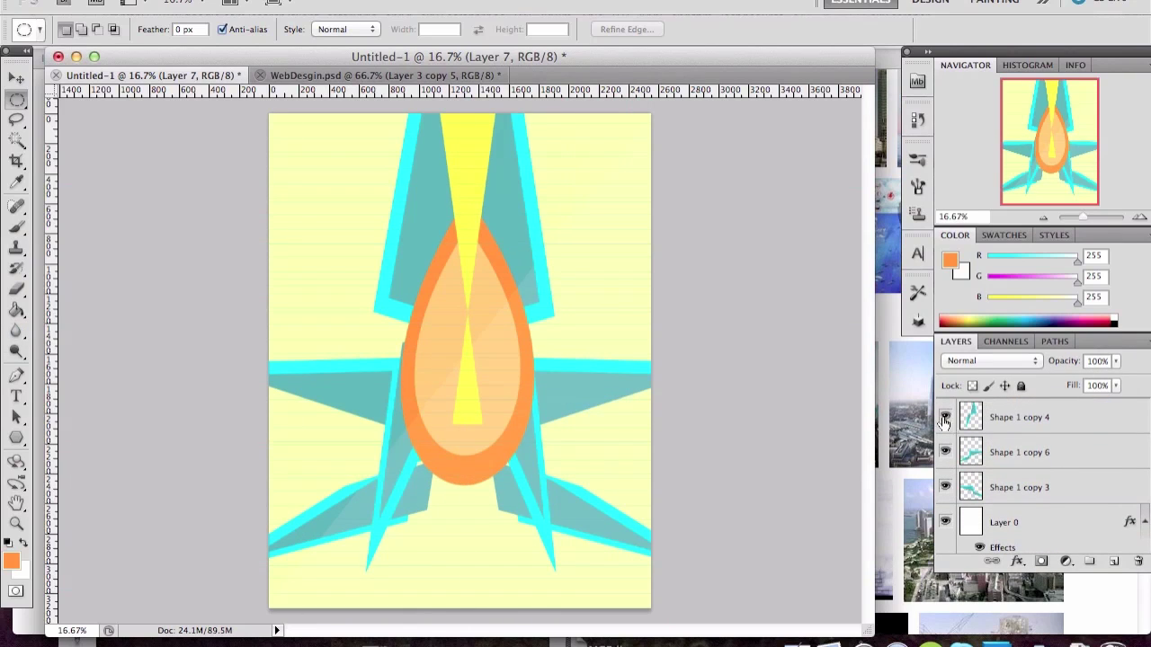
key("ctrl+t")
key("Escape")
Step: Nudge the Shape 1 copy 4 star piece slightly to the right
left_click(957, 420)
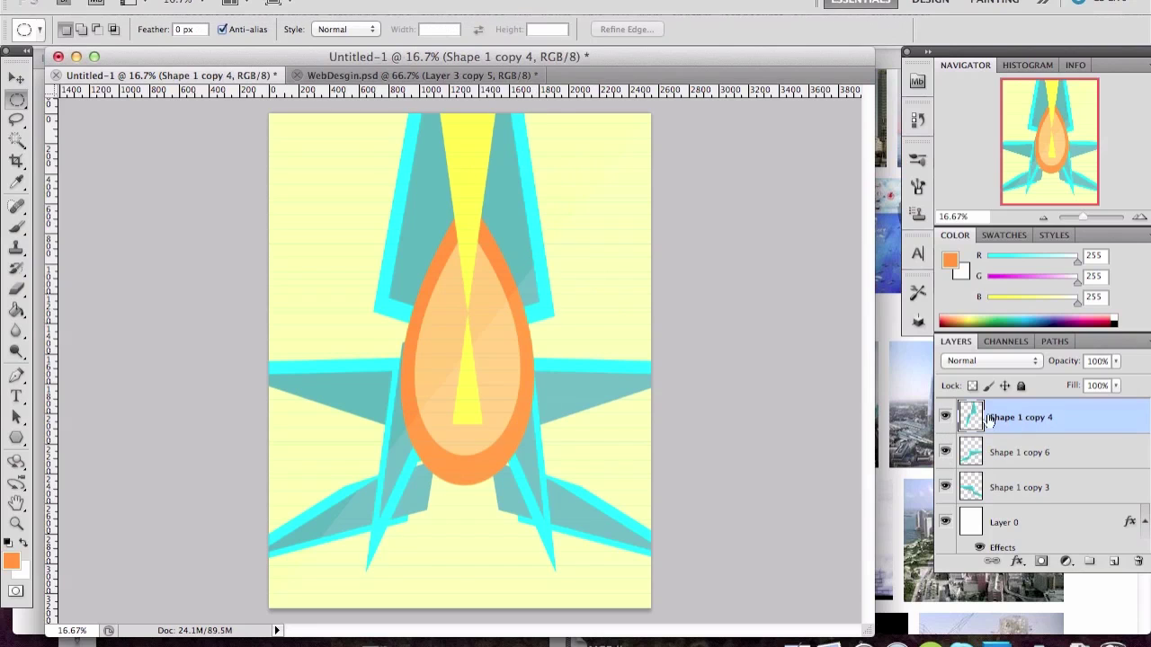
key("ctrl+t")
key("Escape")
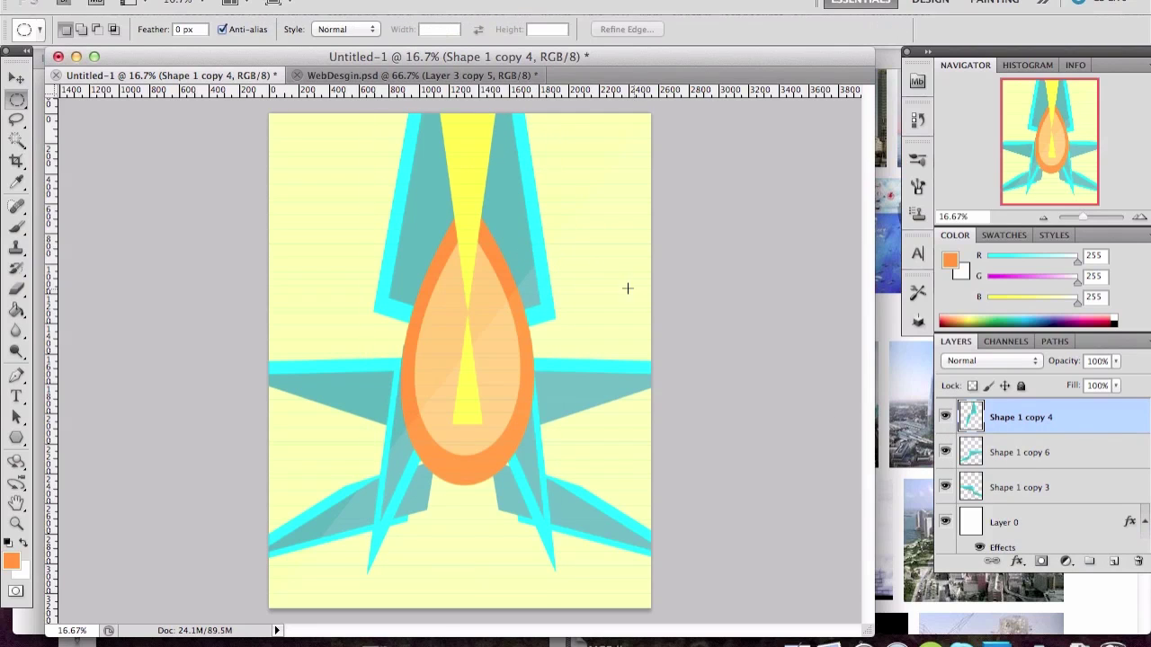
key("ctrl+t")
left_click_drag(500, 265, 504, 264)
key("Return")
key("m")
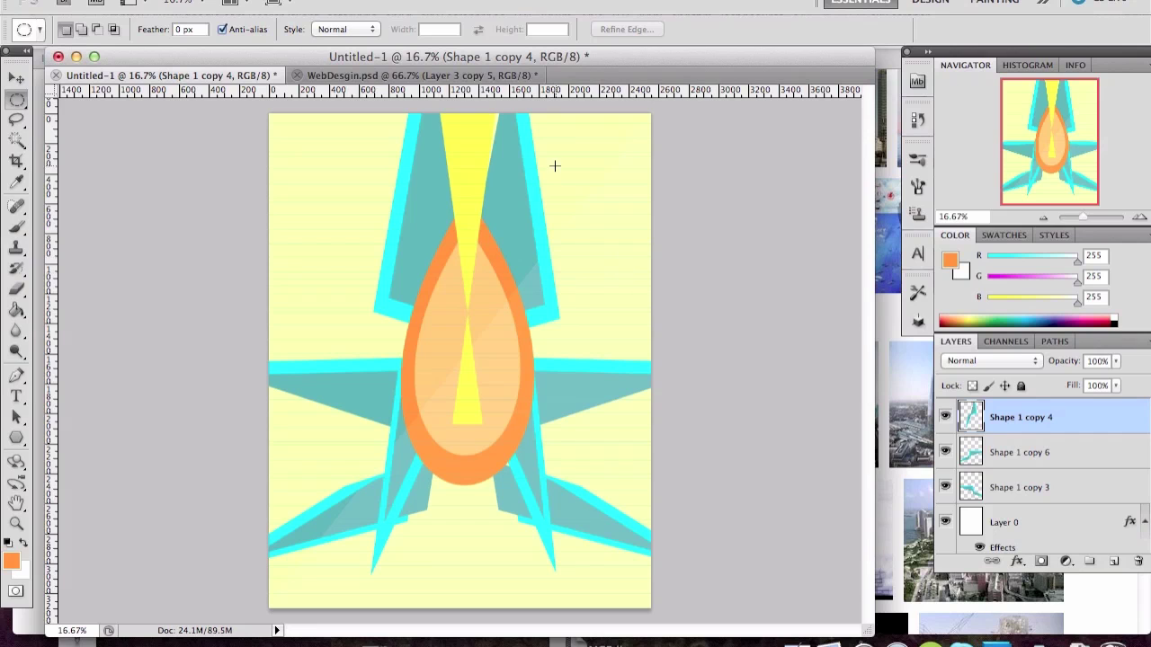
Step: Rotate Shape 1 copy 4 by about one degree
key("ctrl+t")
left_click_drag(607, 281, 605, 278)
key("Return")
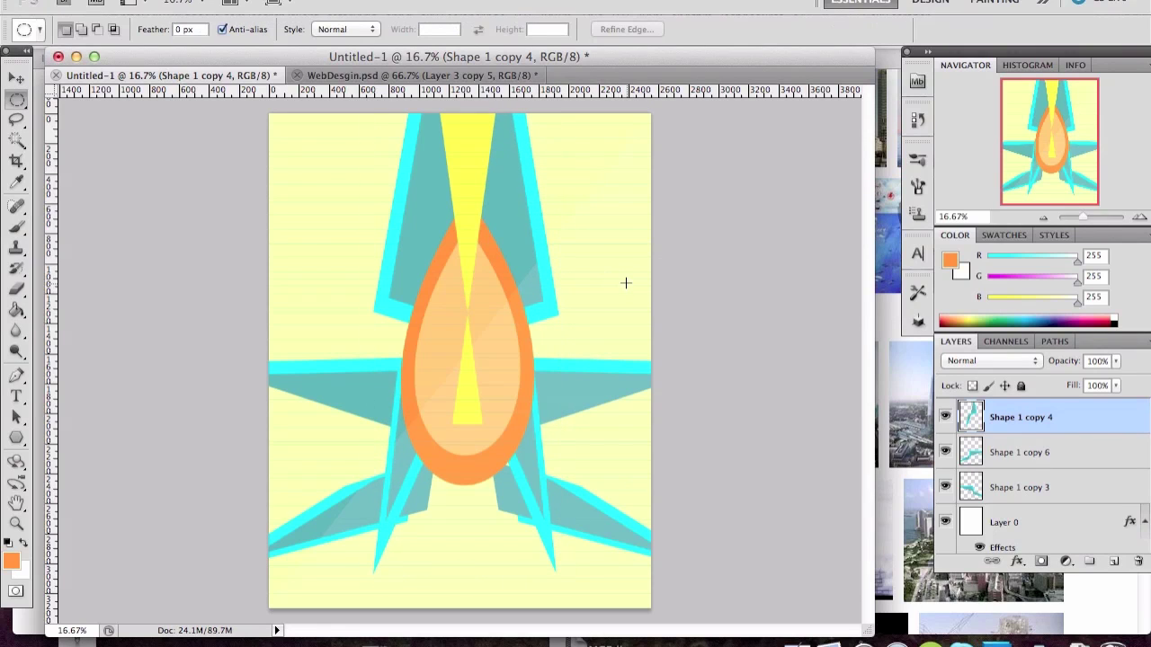
left_click(945, 522)
Step: Change Layer 0's Color Overlay from pale yellow to light green
left_click(945, 522)
left_click(958, 518)
double_click(1007, 526)
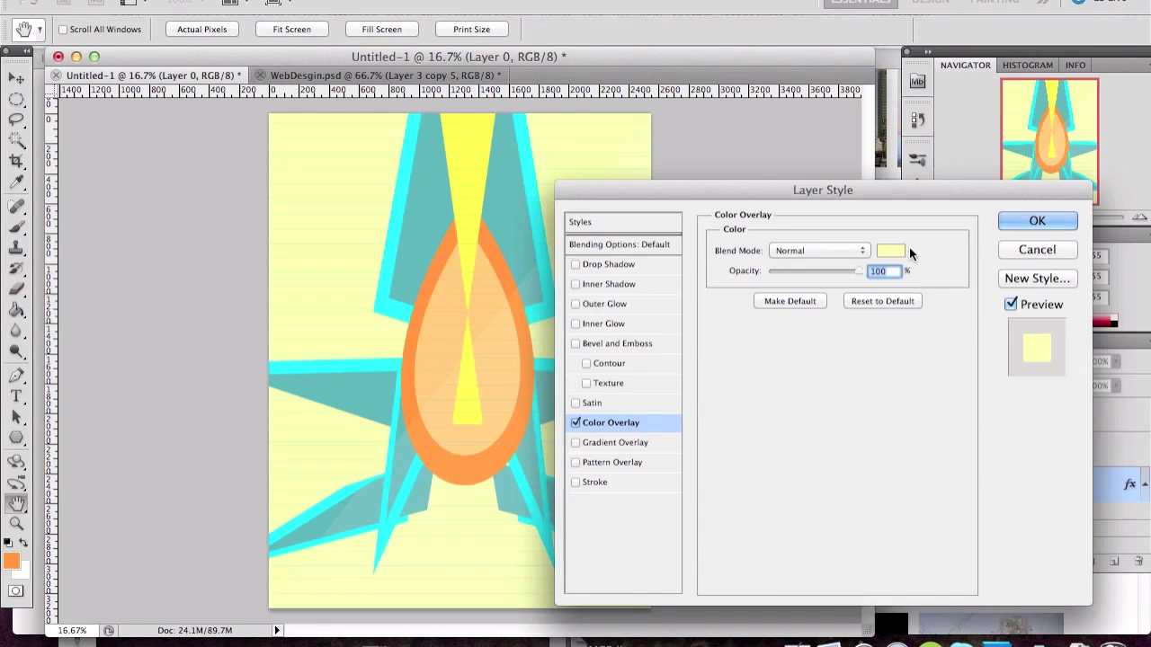
left_click(890, 250)
left_click(1028, 332)
left_click(1000, 222)
scroll(1014, 477, "up", 3)
scroll(1014, 476, "up", 3)
Step: Recolour Layer 10's stripe overlay to light green (#99f59b)
left_click(1014, 463)
double_click(1014, 463)
left_click(890, 250)
left_click(355, 239)
left_click_drag(426, 378, 445, 345)
left_click(776, 331)
left_click(1036, 223)
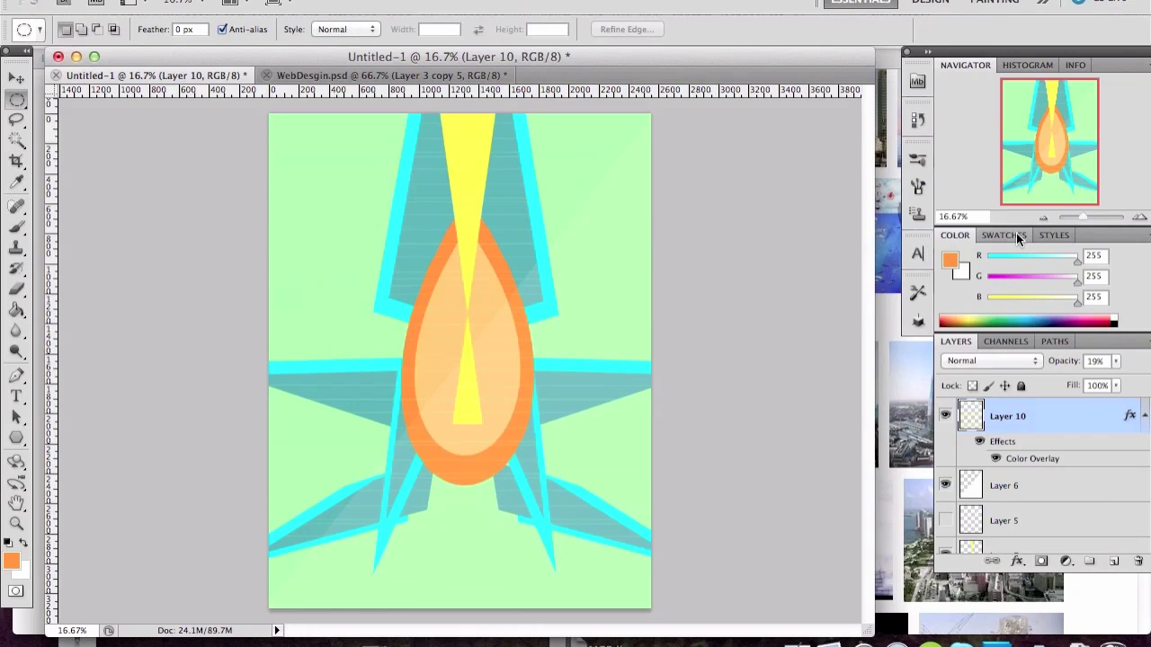
scroll(1034, 477, "down", 2)
scroll(1034, 476, "down", 2)
left_click(945, 529)
Step: Shift the Shape 1 copy 5 star piece slightly left and straighten it with Free Transform
left_click(945, 529)
left_click(1016, 494)
key("ctrl+t")
left_click_drag(562, 436, 538, 433)
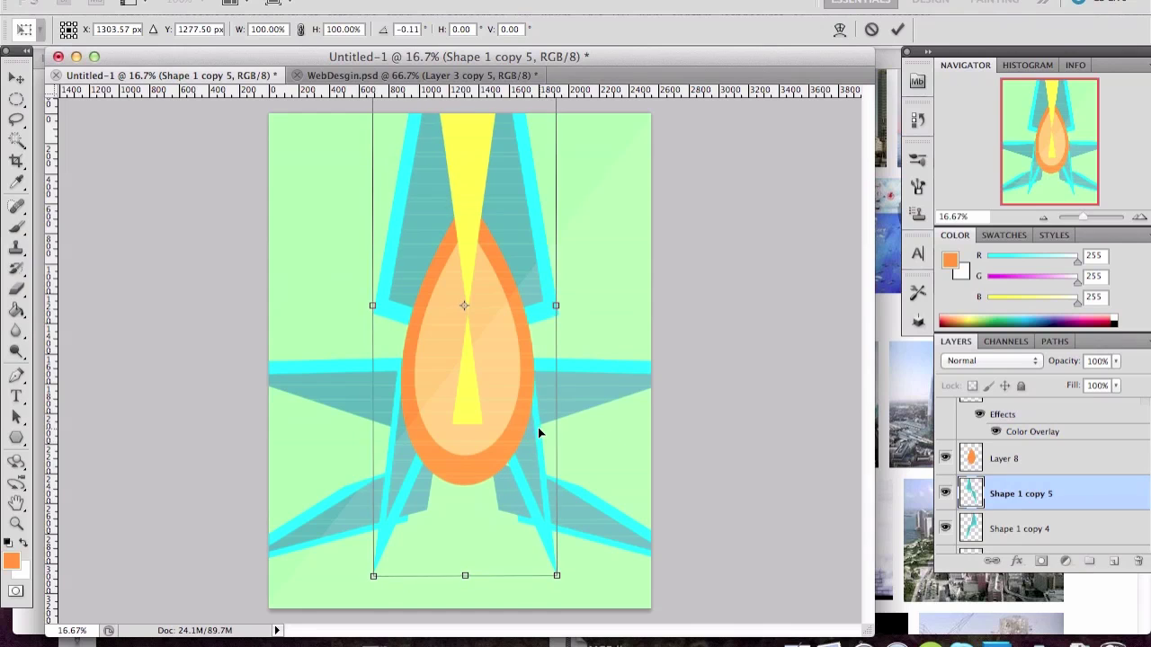
right_click(590, 364)
left_click(575, 399)
left_click_drag(575, 399, 573, 402)
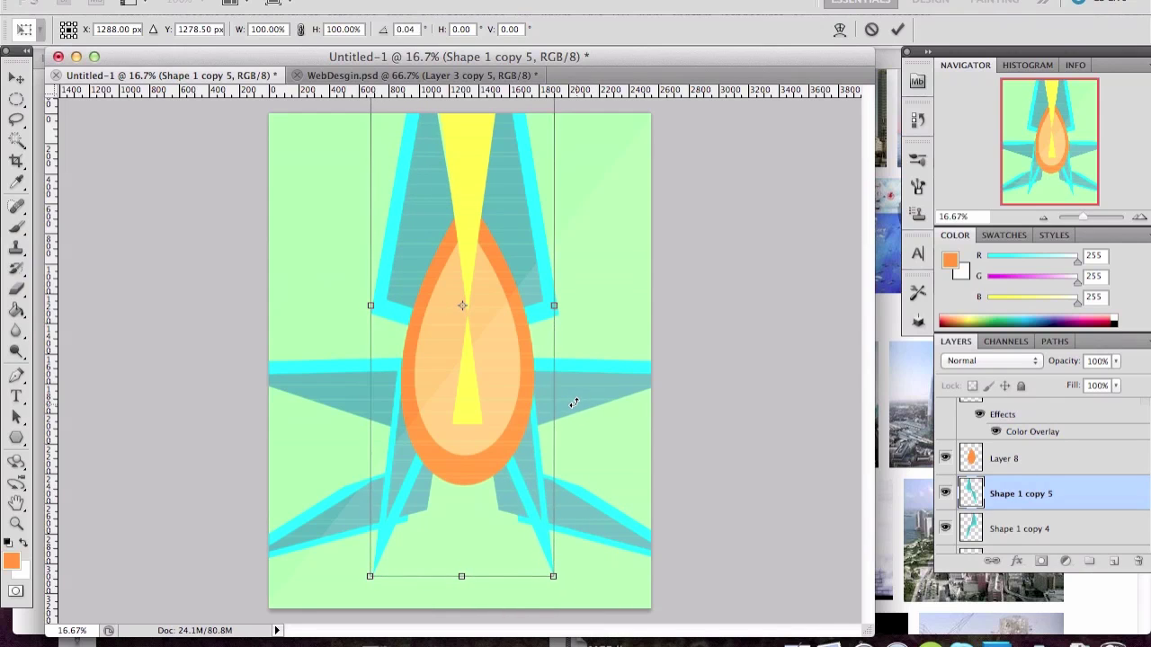
key("Return")
key("m")
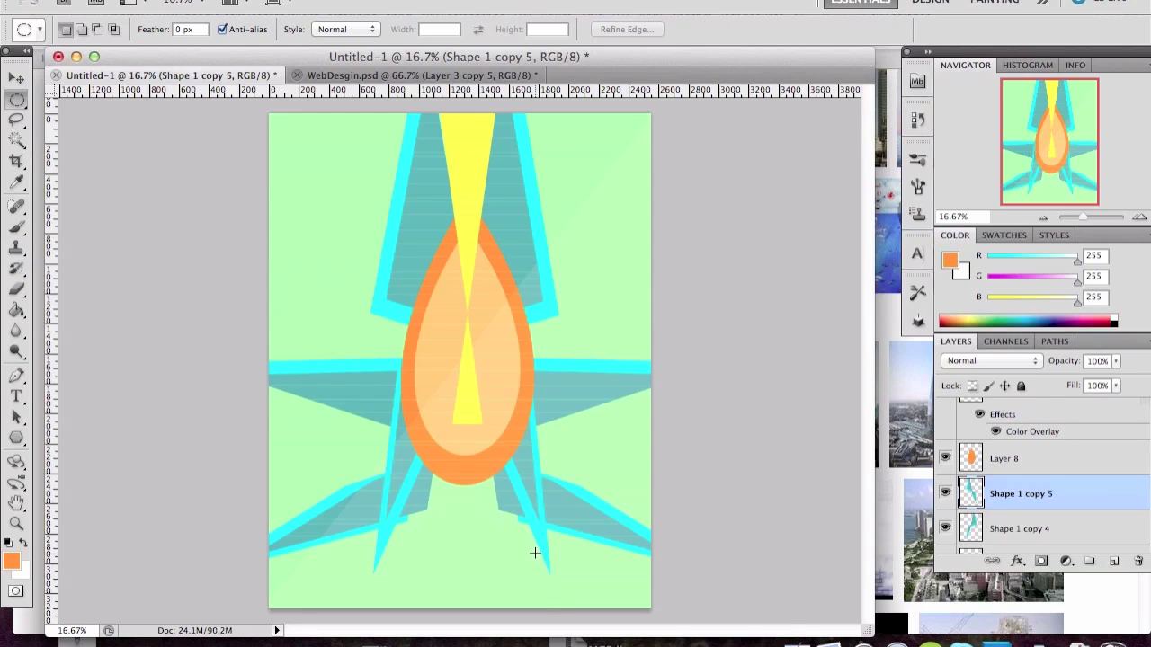
key("t")
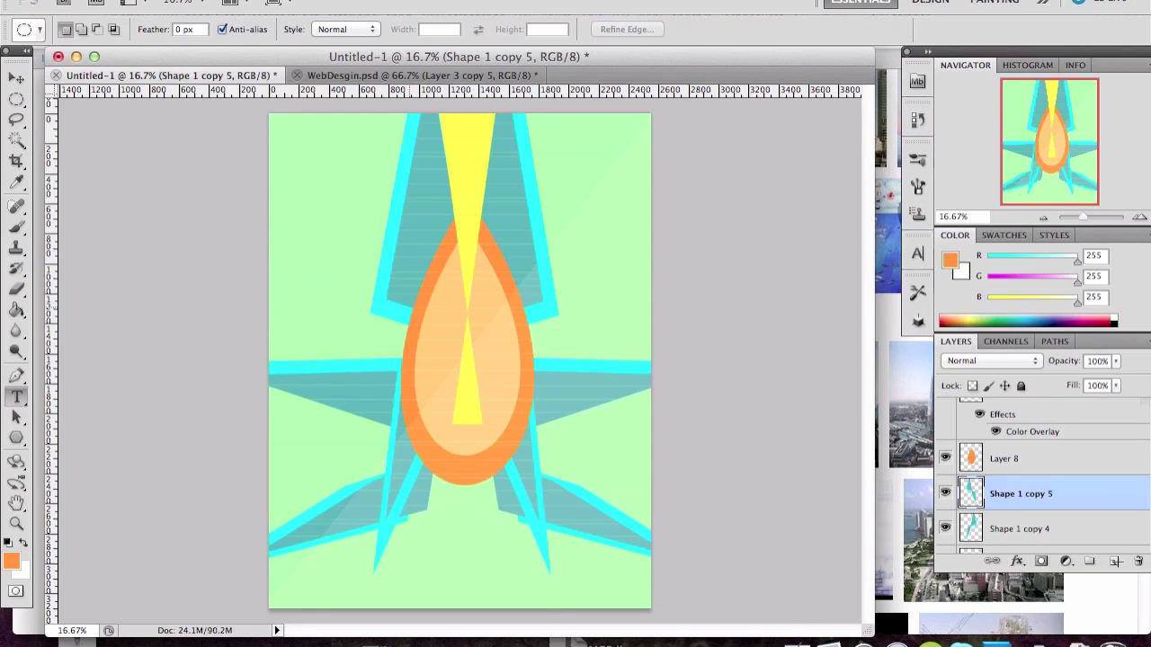
Step: Add 'Shapes' text at 60 pt and place it in the poster's bottom-left corner
left_click(415, 566)
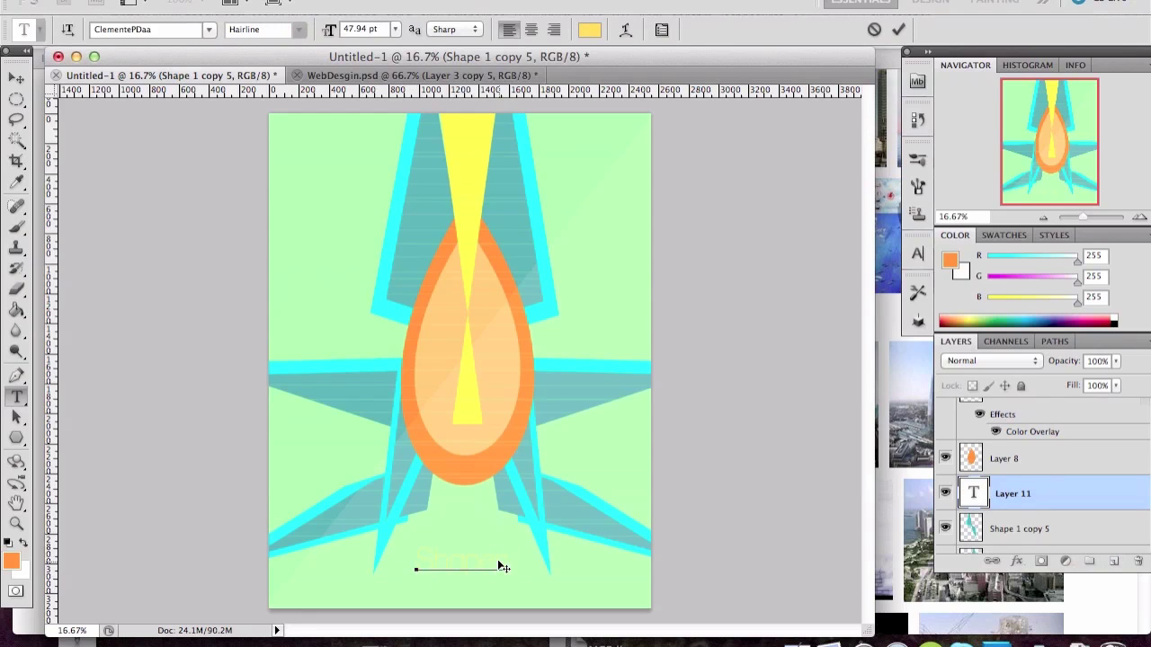
key("ctrl+a")
left_click(395, 30)
left_click(371, 274)
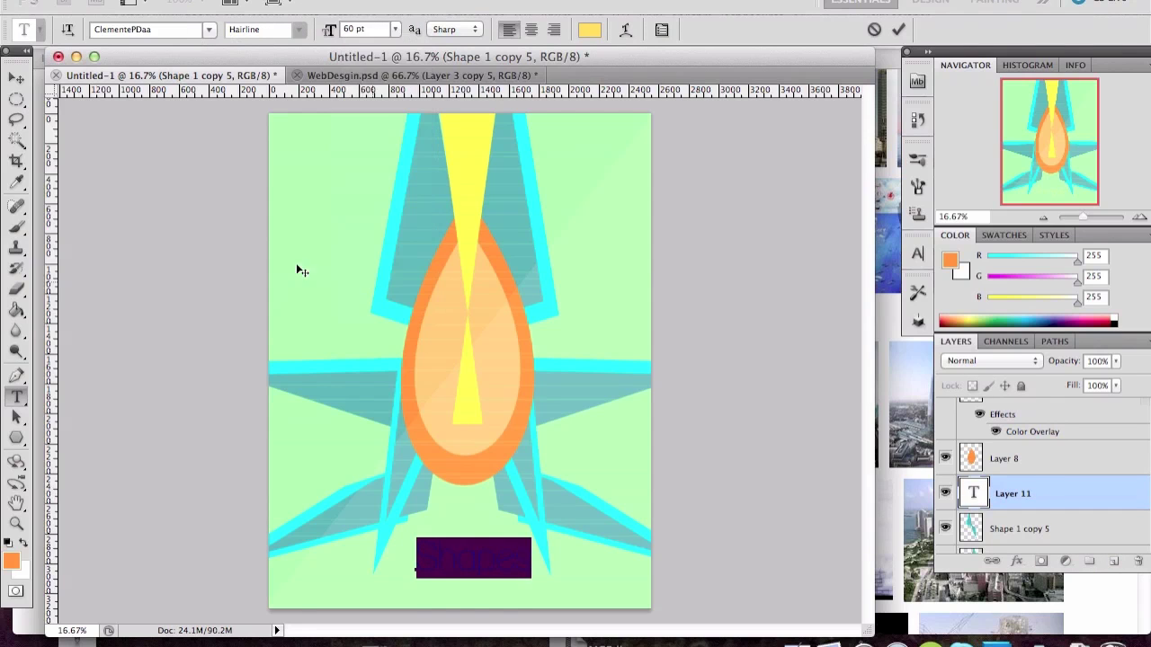
key("ctrl+Return")
key("v")
key("ctrl+t")
mouse_move(510, 562)
left_mouse_down()
mouse_move(627, 151)
mouse_move(504, 546)
mouse_move(373, 593)
left_mouse_up()
key("Return")
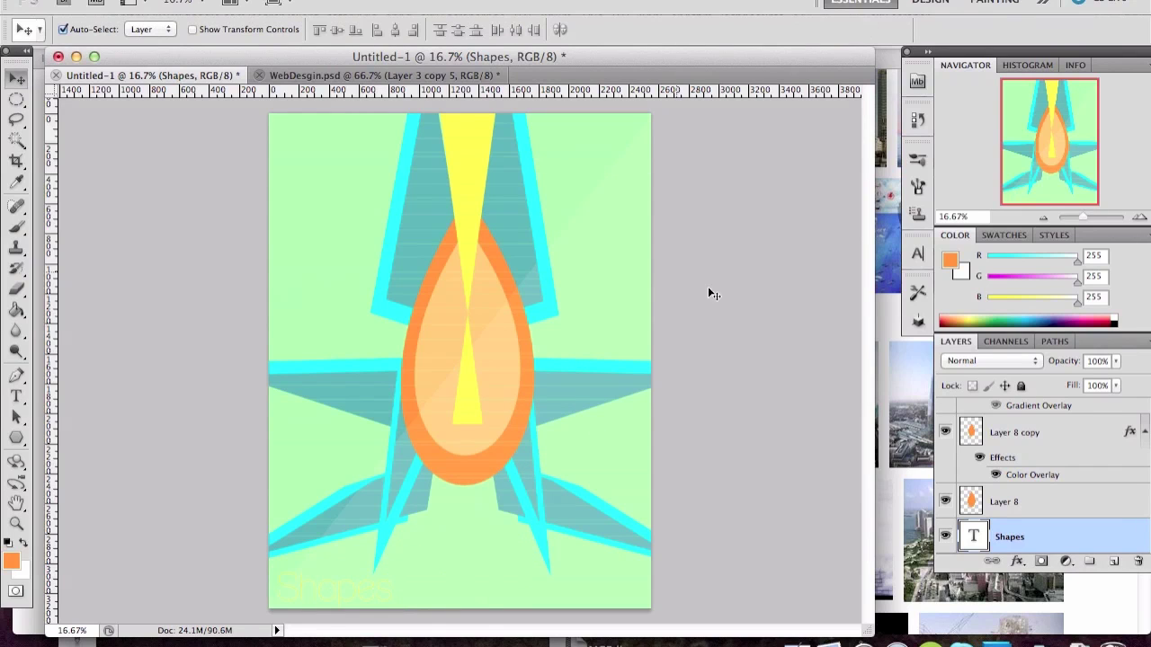
Step: Add a Color Balance adjustment layer above the artwork
left_click(1114, 561)
left_click(1066, 561)
left_click(953, 429)
Step: Push the Color Balance midtones to full red and magenta, and add a Deep Red Photo Filter
mouse_move(757, 414)
left_mouse_down()
mouse_move(686, 411)
mouse_move(847, 403)
left_mouse_up()
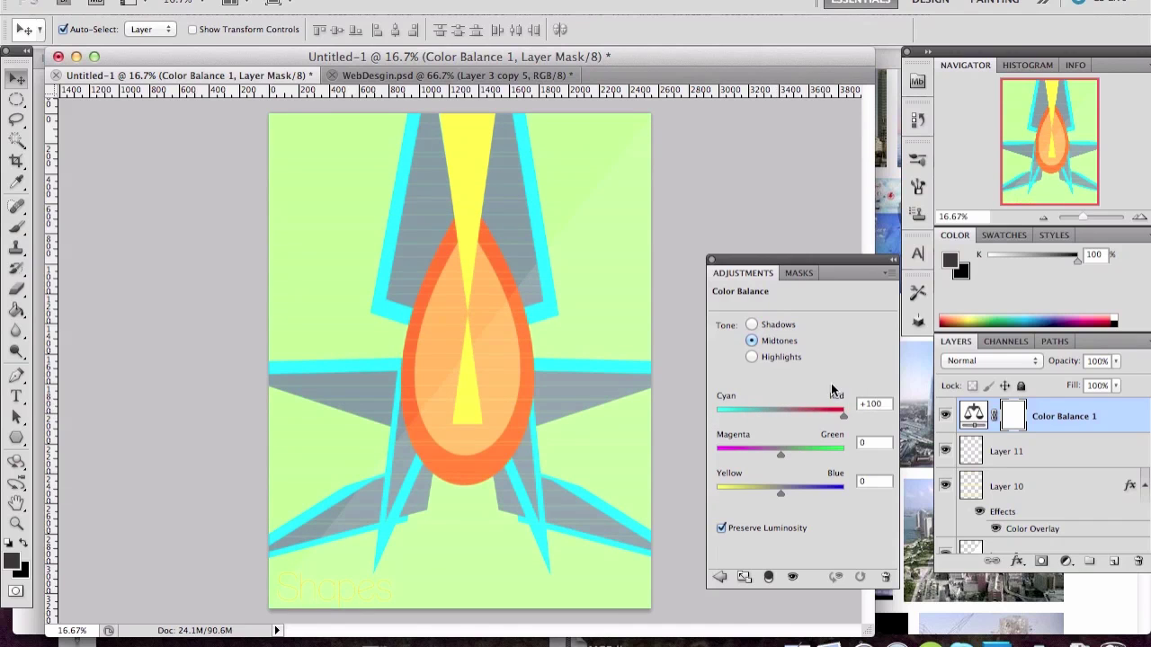
left_click_drag(780, 454, 672, 452)
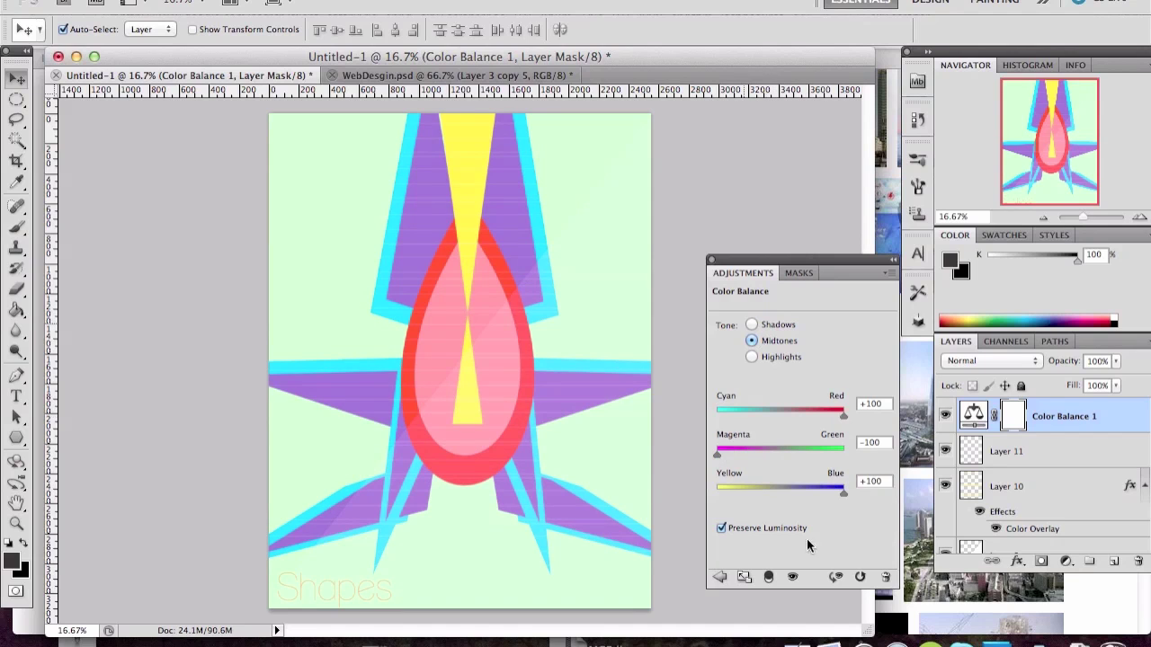
left_click(1066, 561)
left_click(1015, 406)
left_click(779, 372)
left_click(761, 334)
left_click(818, 336)
left_click(822, 429)
left_click(820, 342)
left_click(804, 325)
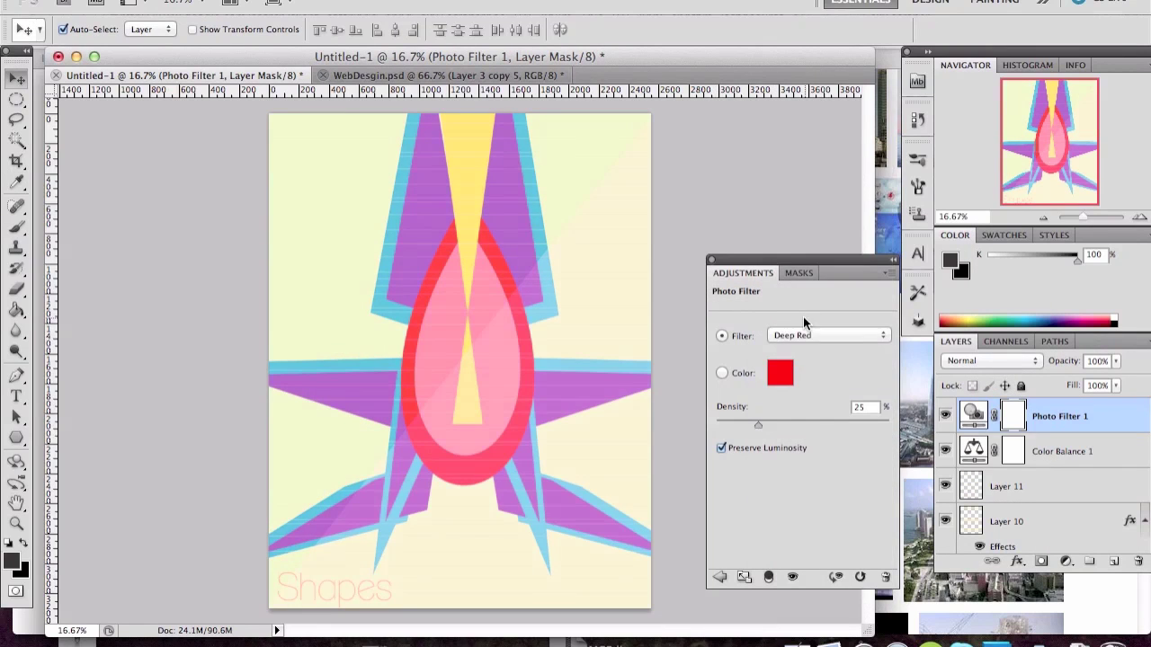
left_click(728, 281)
Step: Add a darkening Curves layer and an Exposure layer set just below zero
left_click(1067, 561)
left_click(1007, 321)
mouse_move(829, 409)
left_mouse_down()
mouse_move(829, 461)
mouse_move(832, 453)
left_mouse_up()
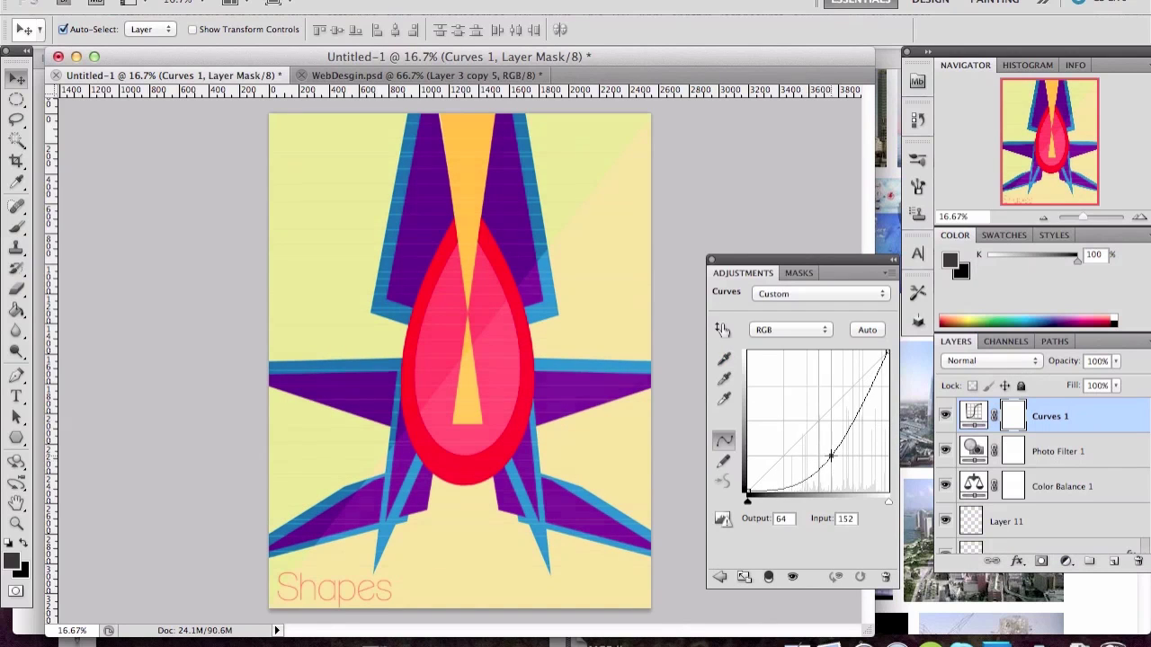
left_click(710, 262)
left_click(1066, 561)
left_click(1003, 345)
left_click_drag(805, 343, 804, 334)
left_click(866, 325)
Step: Set Exposure to -10, then add Hue/Saturation and Vibrance layers (Vibrance −25, Saturation +4)
type("-10")
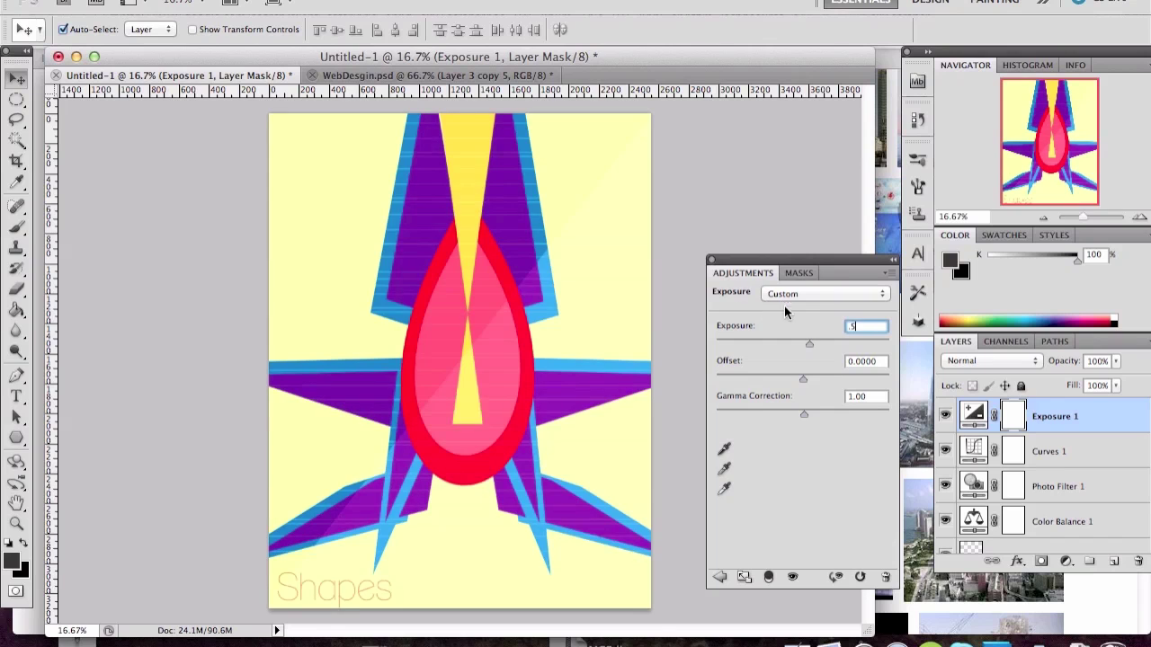
left_click(719, 272)
left_click(1066, 561)
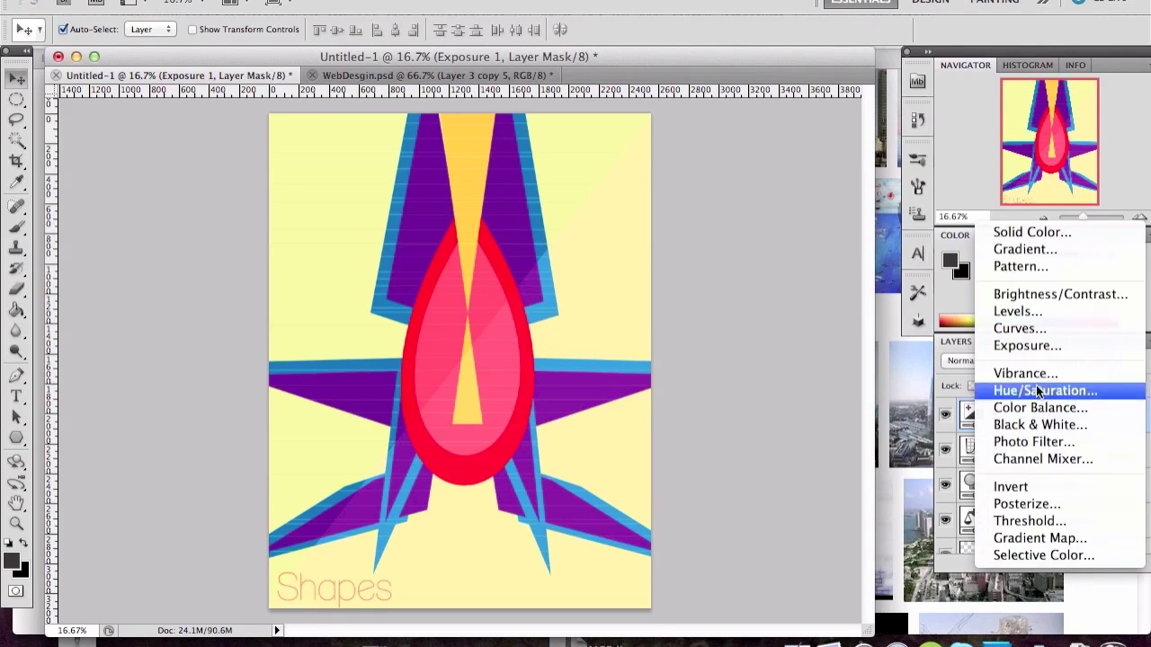
left_click(1052, 391)
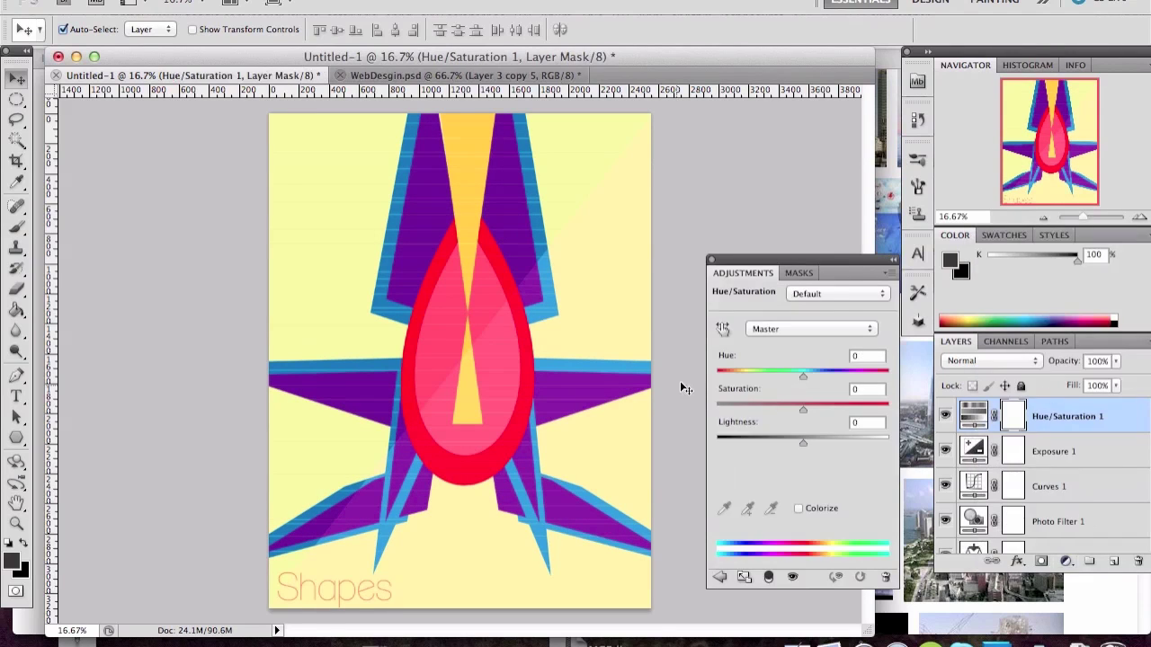
left_click(1066, 561)
left_click(1034, 372)
mouse_move(802, 341)
left_mouse_down()
mouse_move(760, 342)
mouse_move(917, 357)
mouse_move(701, 341)
mouse_move(780, 347)
mouse_move(827, 378)
mouse_move(793, 377)
mouse_move(803, 377)
left_mouse_up()
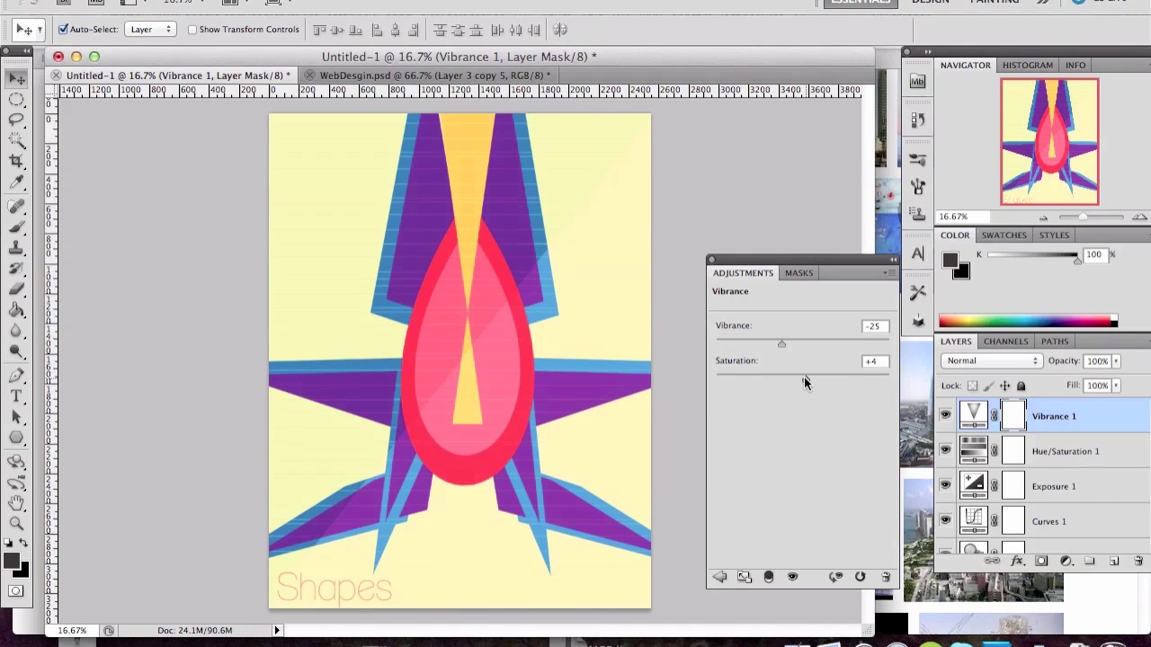
left_click(711, 259)
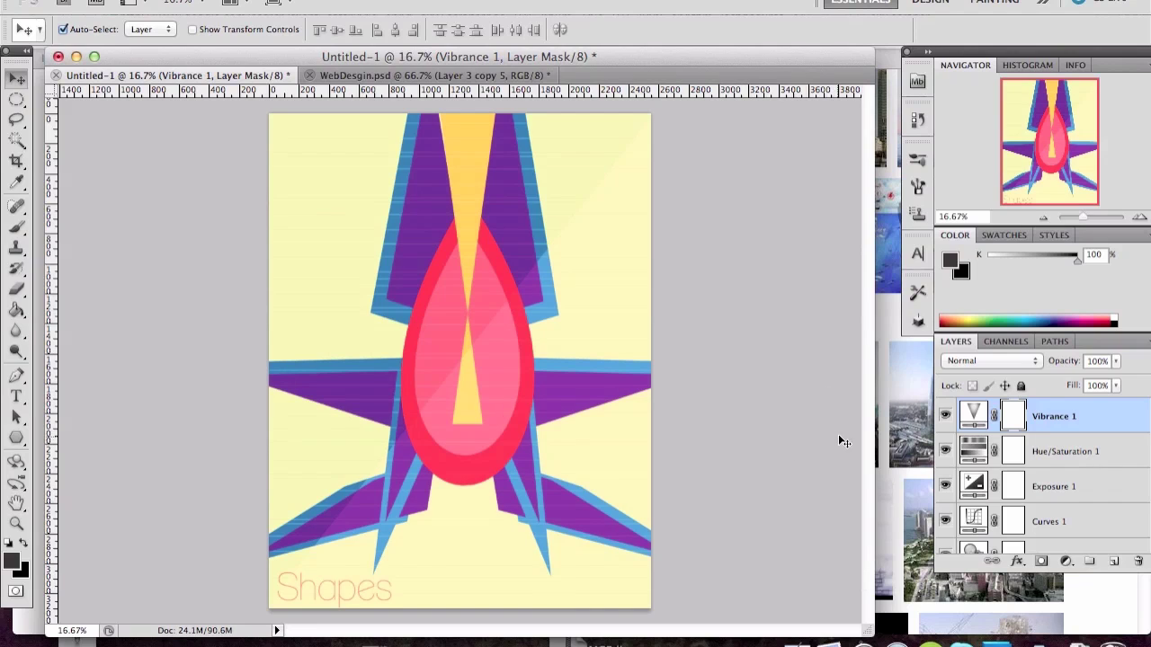